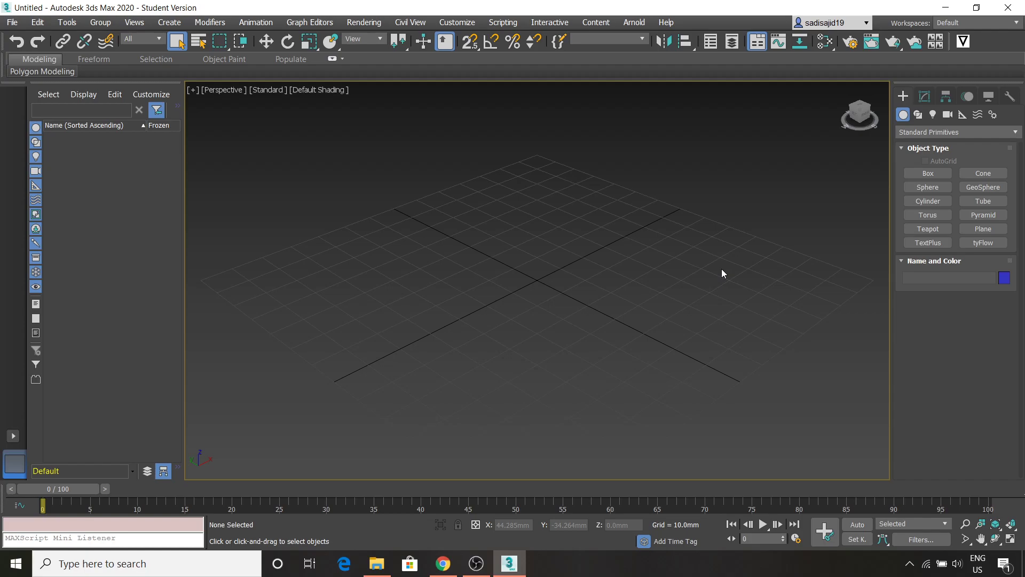
# - Create a tyFlow object in the perspective view beside the grid and open its editor
pyautogui.click(979, 245)
pyautogui.moveTo(785, 225); pyautogui.dragTo(744, 267)
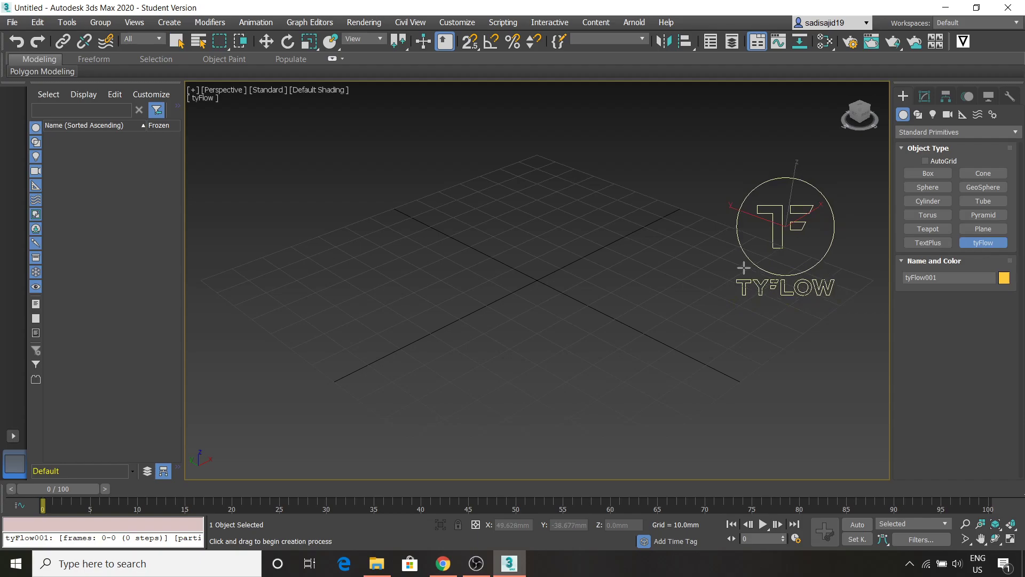
pyautogui.click(923, 97)
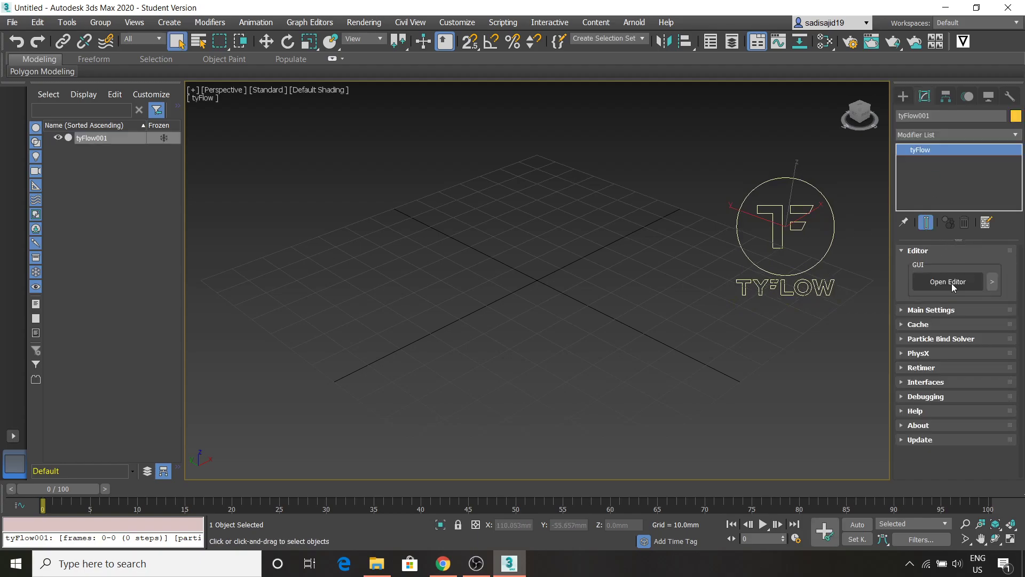
pyautogui.click(950, 282)
# - Shrink the tyFlow editor window and place it so that the tyFlow icon in the viewport stays uncovered
pyautogui.moveTo(843, 433); pyautogui.dragTo(586, 427)
pyautogui.moveTo(433, 540); pyautogui.dragTo(440, 477)
pyautogui.moveTo(463, 28); pyautogui.dragTo(382, 21)
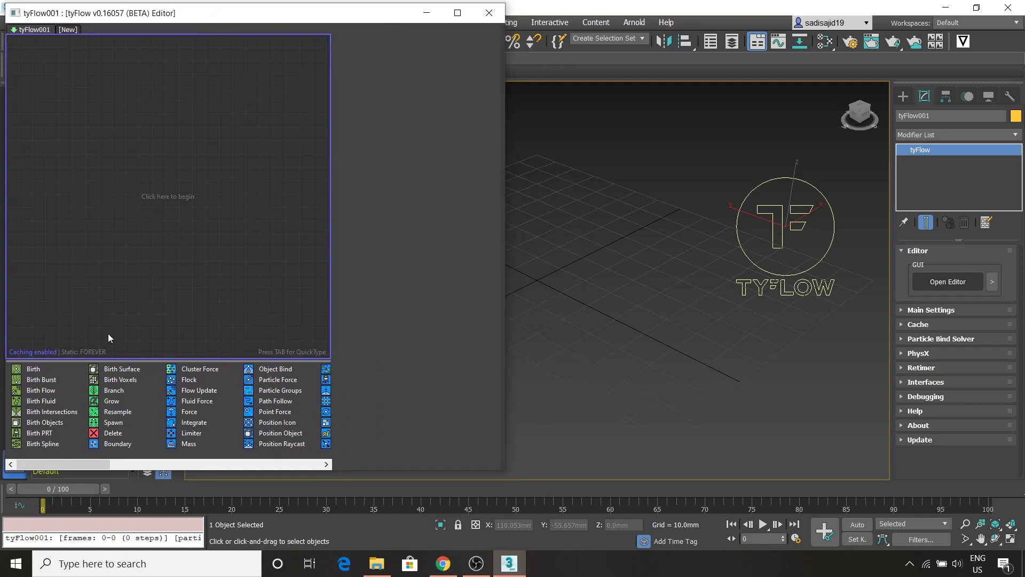
# - Start a new event with a Birth operator and add a Position Icon operator below it
pyautogui.moveTo(29, 368); pyautogui.dragTo(72, 300)
pyautogui.moveTo(71, 140); pyautogui.dragTo(71, 140)
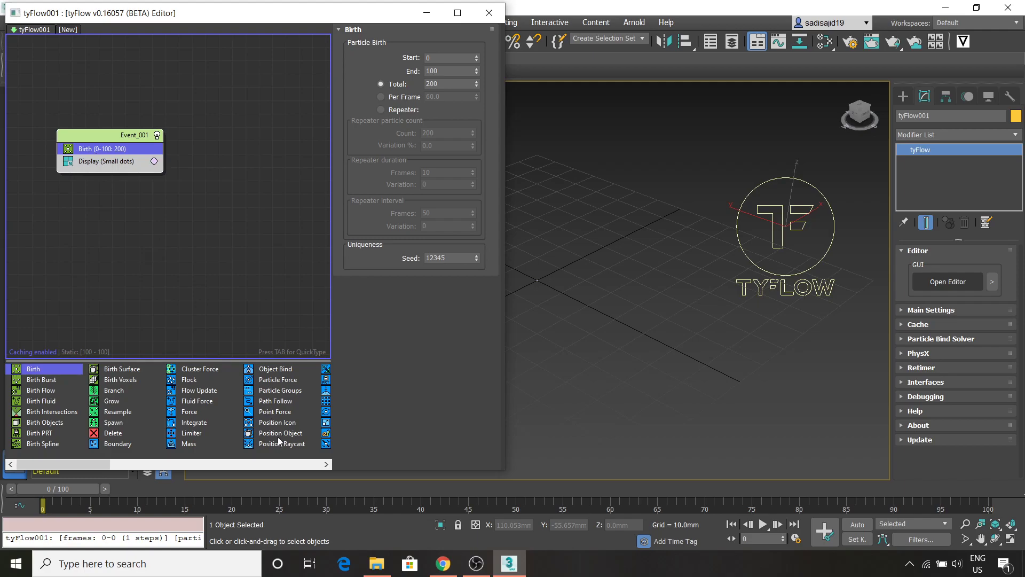
pyautogui.moveTo(277, 422); pyautogui.dragTo(112, 156)
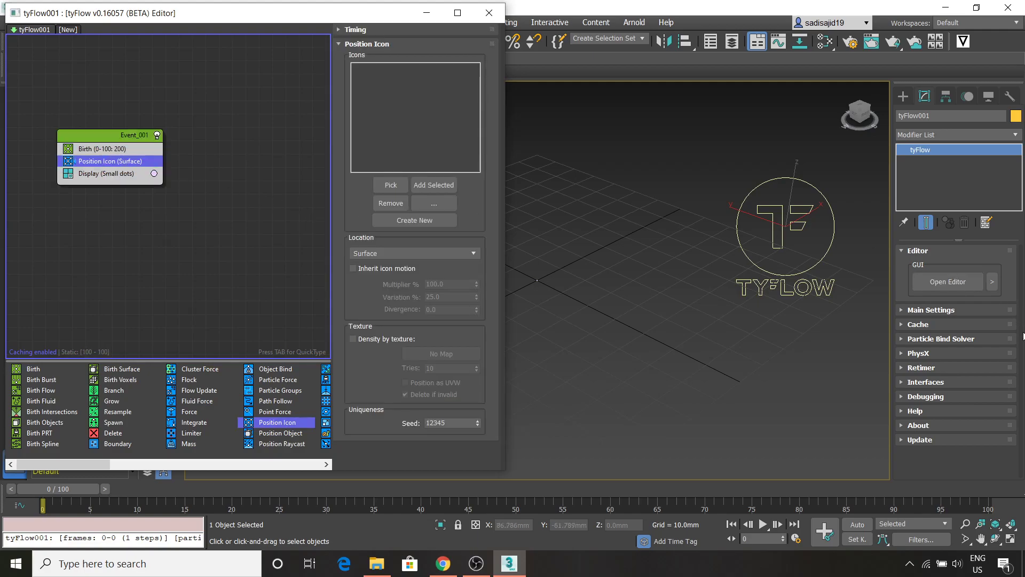
# - Draw a rectangular tyIcon helper about 78 mm long and 154 mm wide over the front part of the grid
pyautogui.click(904, 96)
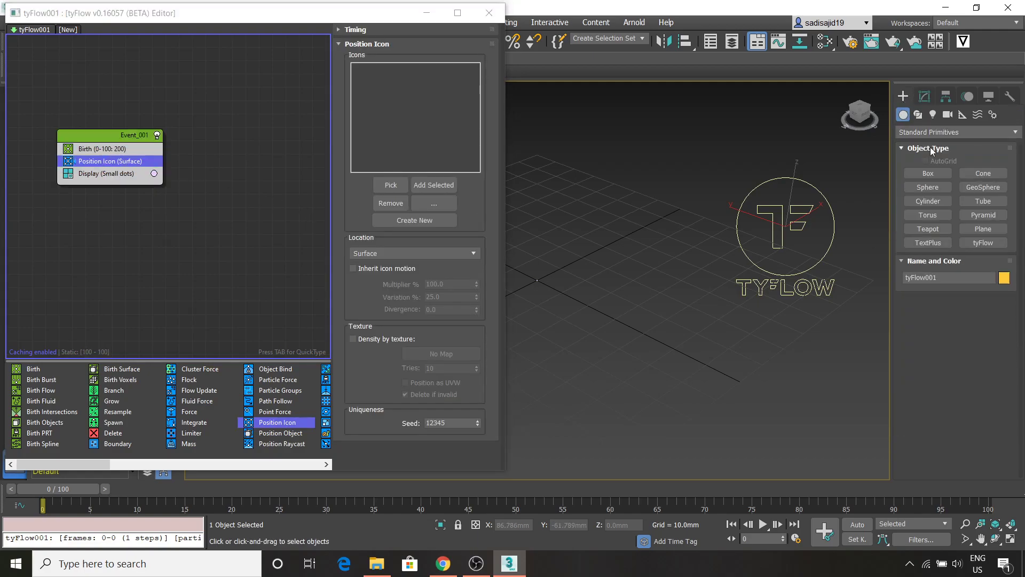
pyautogui.click(962, 115)
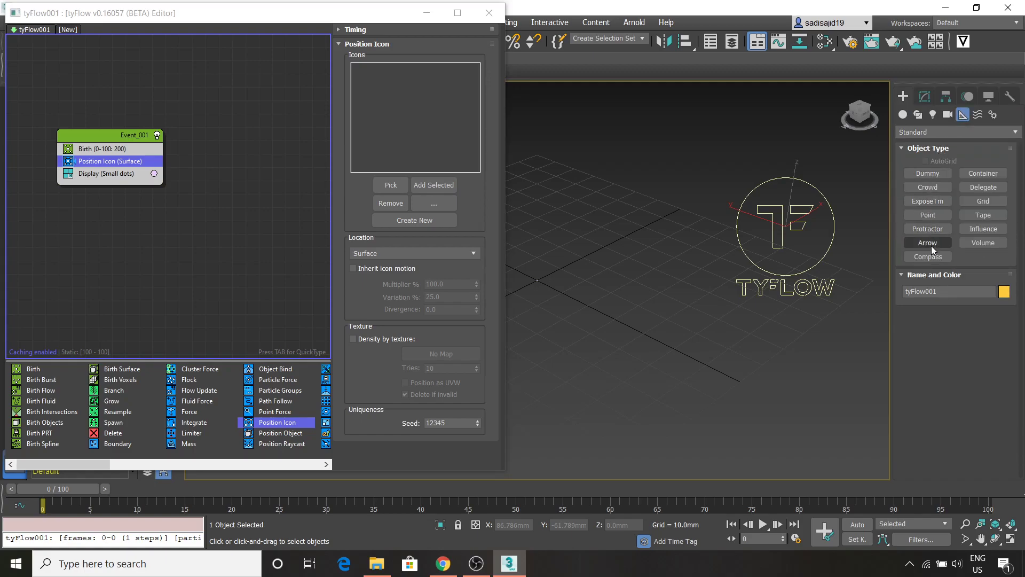
pyautogui.click(948, 132)
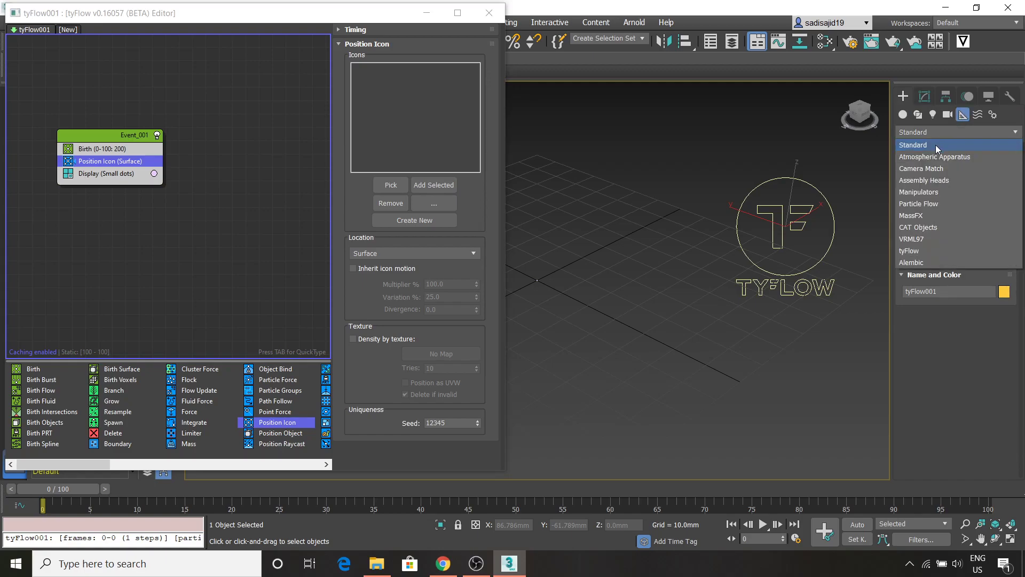
pyautogui.click(923, 254)
pyautogui.click(929, 173)
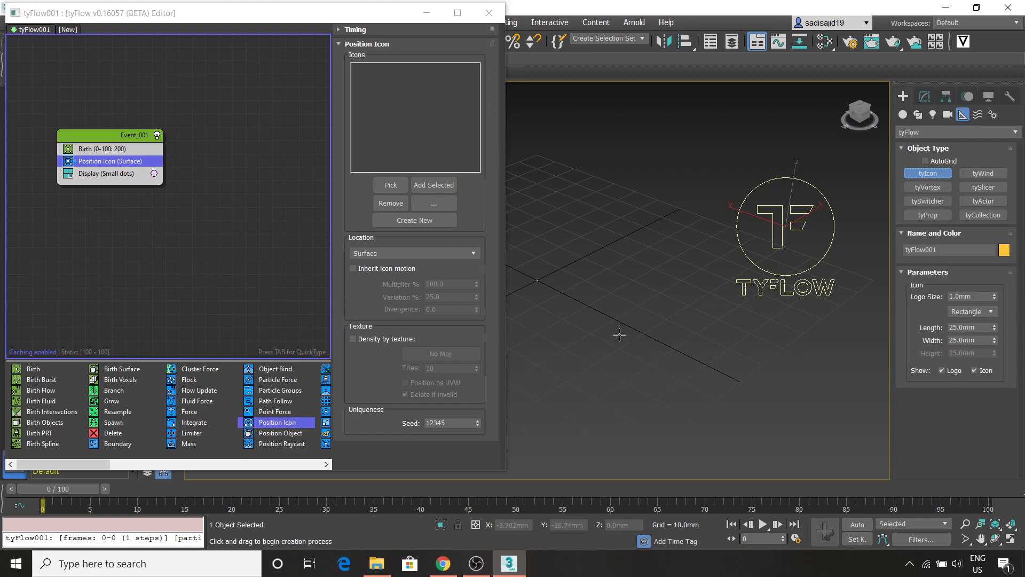
pyautogui.moveTo(542, 241); pyautogui.dragTo(700, 231, button='middle')
pyautogui.scroll(-6, 688, 241)
pyautogui.moveTo(630, 236); pyautogui.dragTo(711, 321)
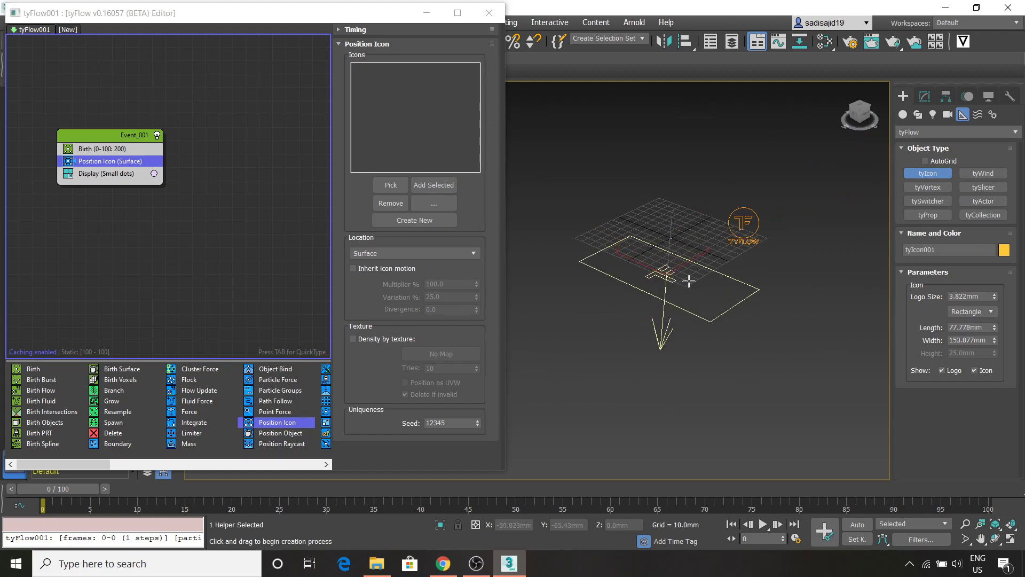
pyautogui.scroll(4, 689, 281)
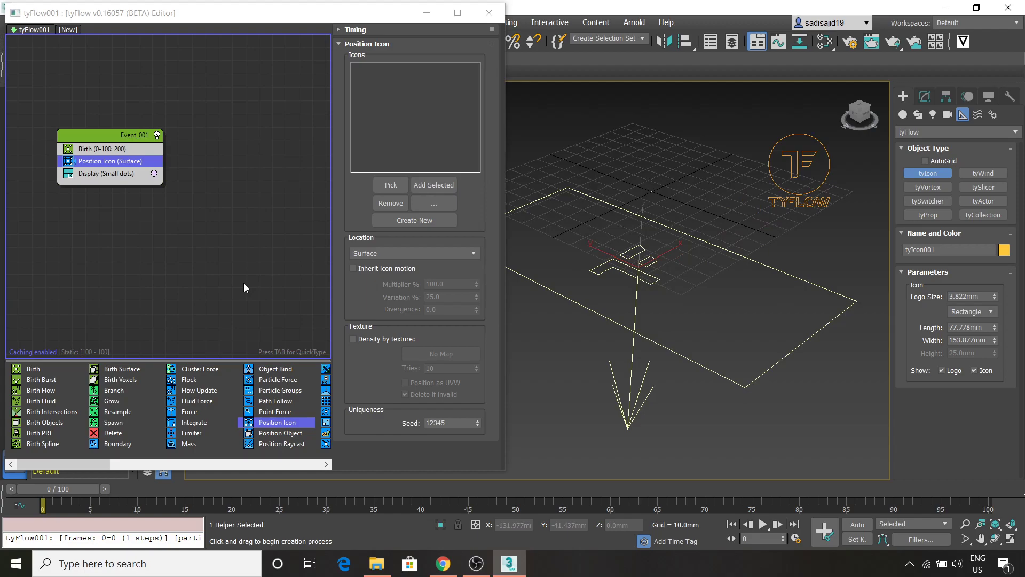
# - Assign the rectangular tyIcon to the Position Icon operator and scrub the timeline to preview the particles
pyautogui.click(99, 149)
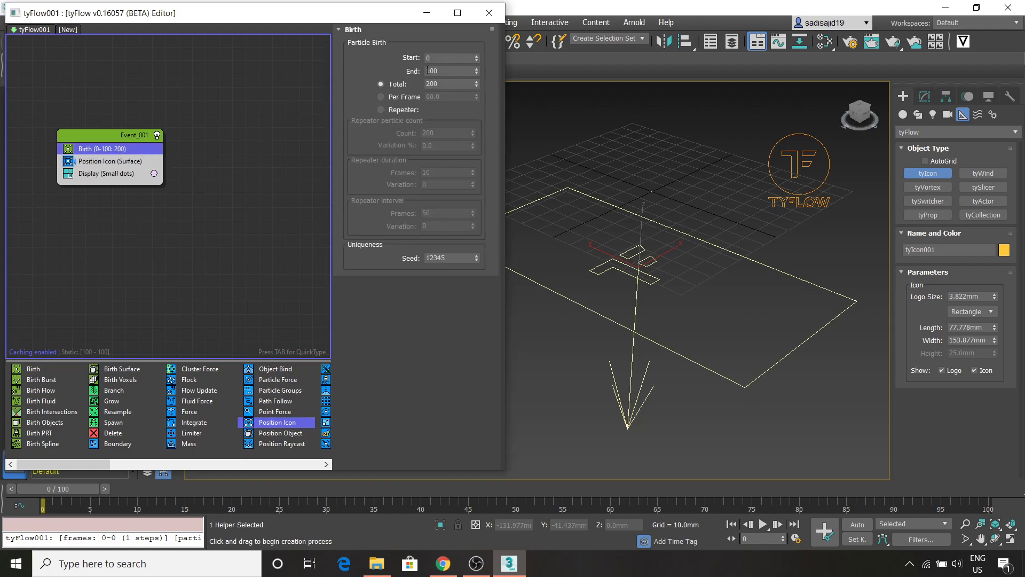
pyautogui.click(108, 161)
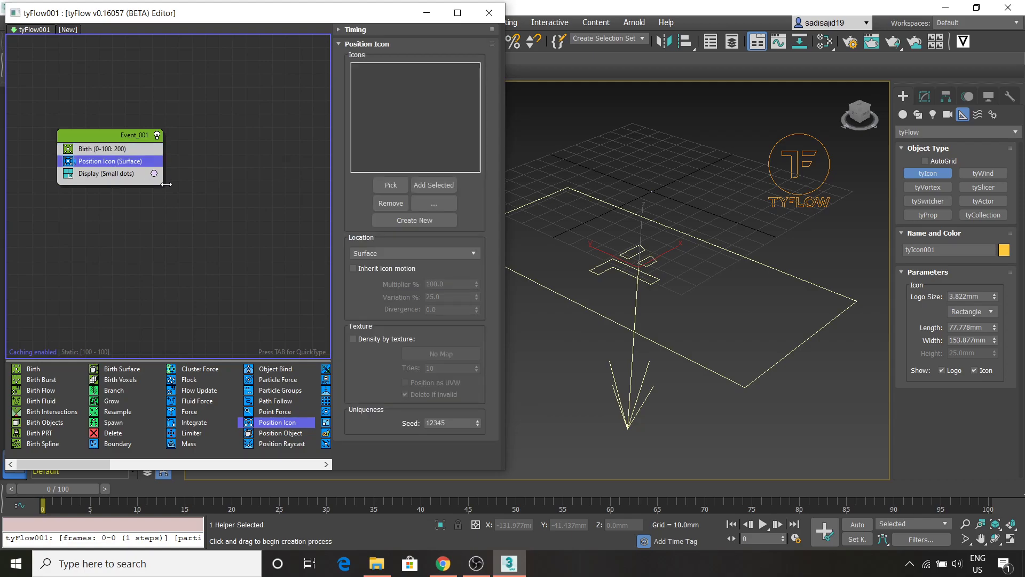
pyautogui.click(396, 187)
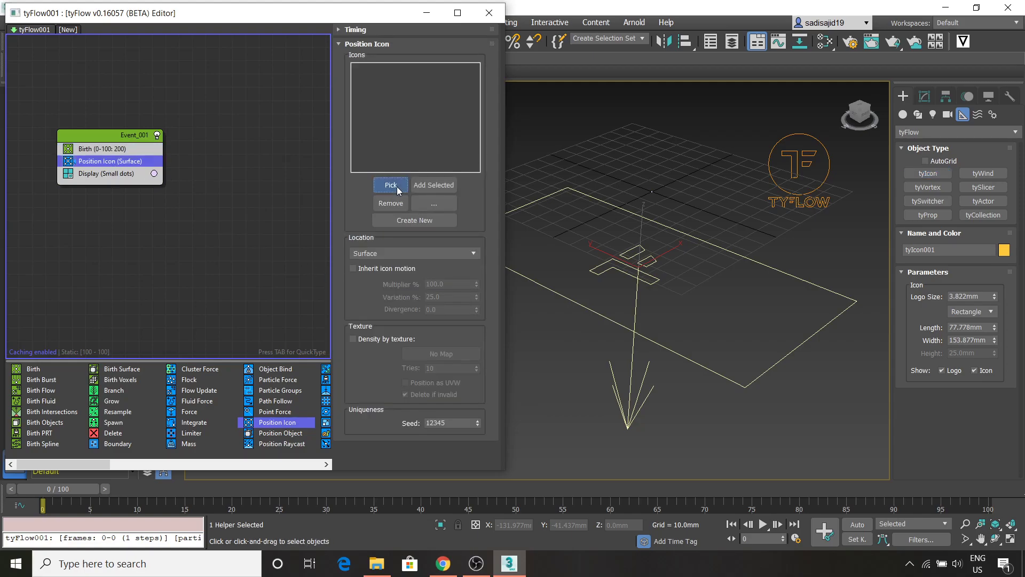
pyautogui.click(723, 377)
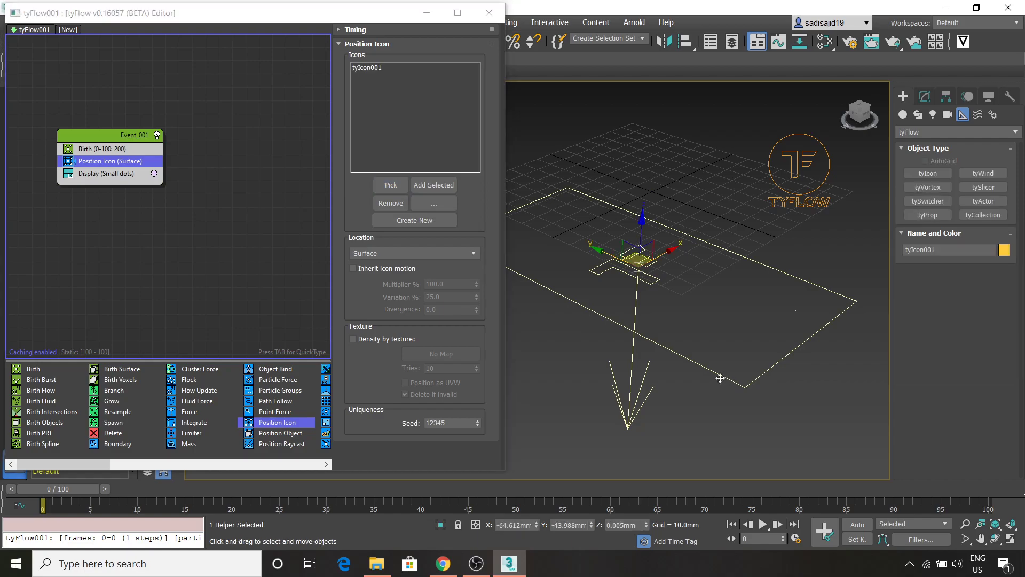
pyautogui.moveTo(78, 488); pyautogui.dragTo(49, 506)
pyautogui.press('w')
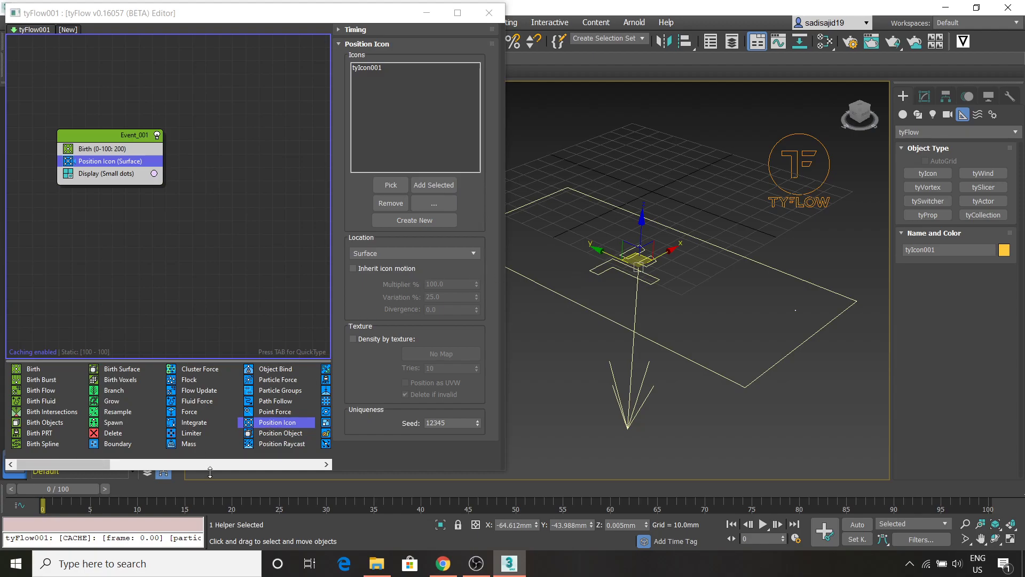
# - Add a Speed operator below Position Icon and set its direction to Along Icon Arrow
pyautogui.moveTo(102, 464); pyautogui.dragTo(193, 462)
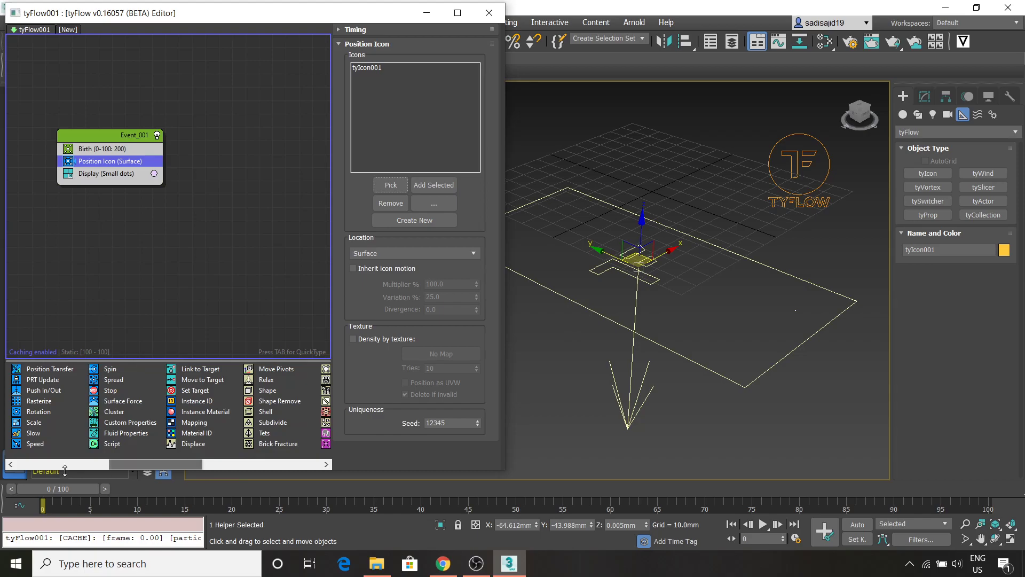
pyautogui.moveTo(38, 443); pyautogui.dragTo(107, 172)
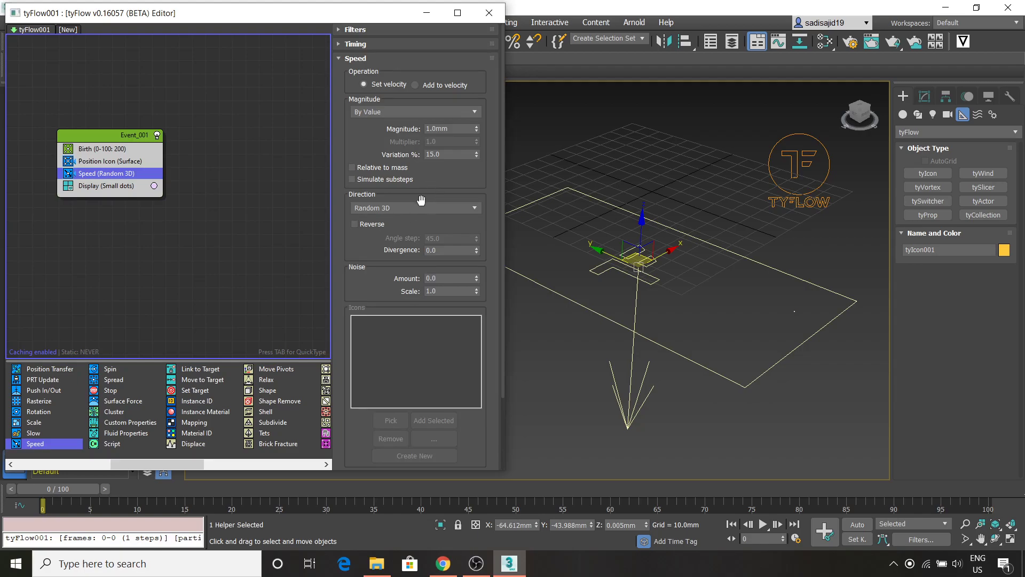
pyautogui.click(435, 209)
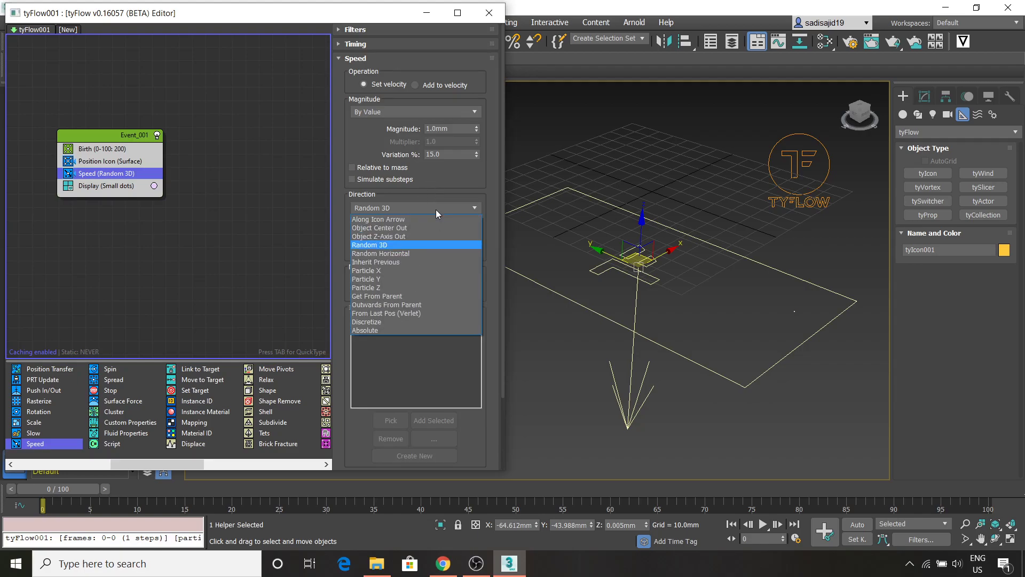
pyautogui.click(406, 219)
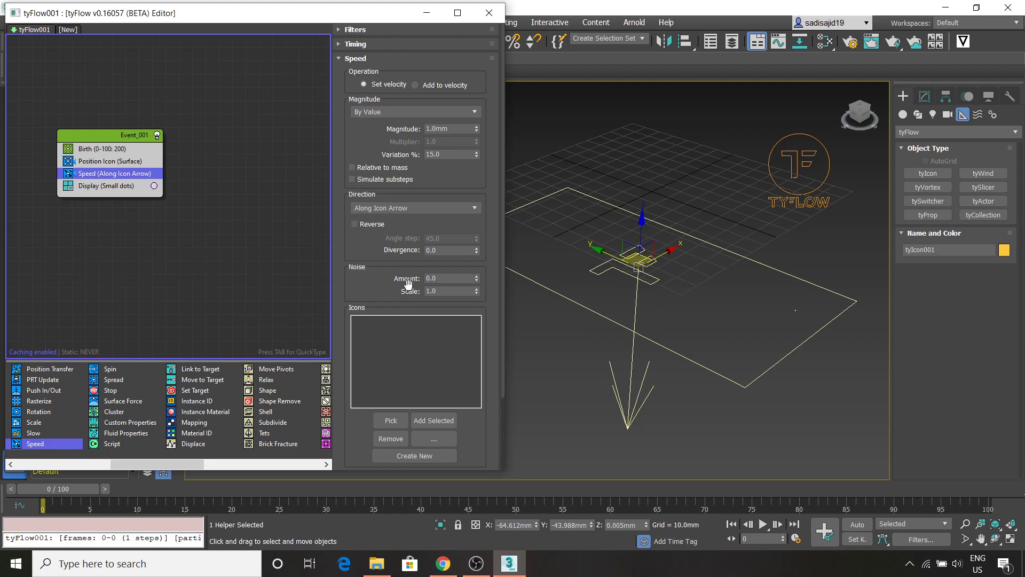
# - Assign the rectangular tyIcon to the Speed operator and reverse its direction
pyautogui.click(391, 420)
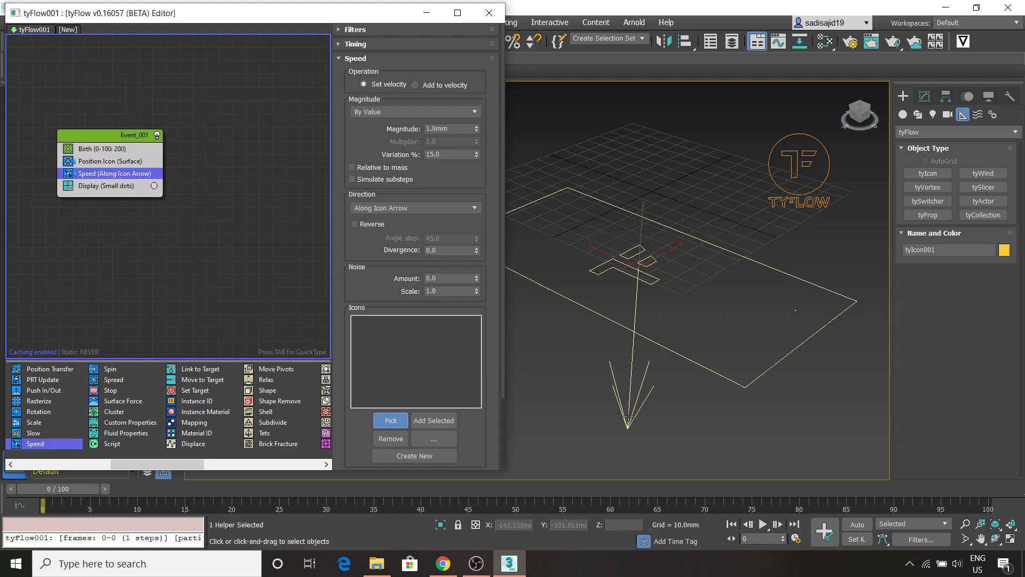
pyautogui.click(627, 425)
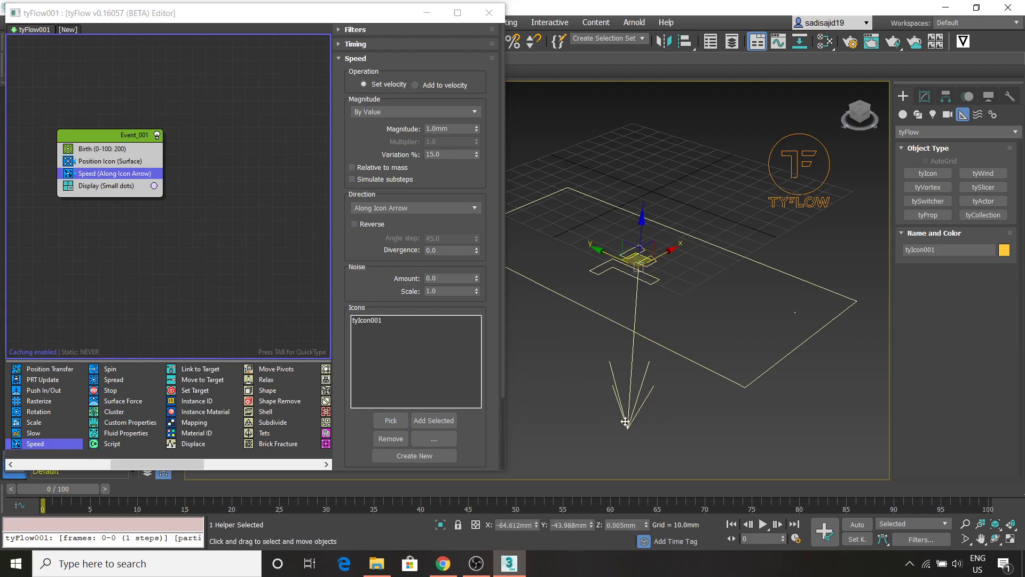
pyautogui.click(354, 224)
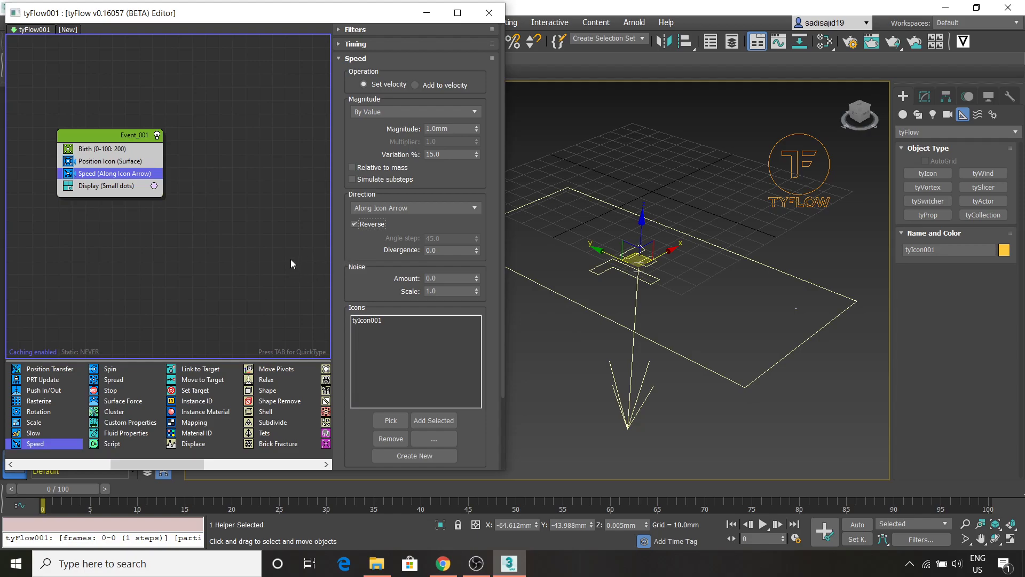
# - Add a Shape operator below Speed and enable its scale at 300%
pyautogui.moveTo(268, 391); pyautogui.dragTo(123, 180)
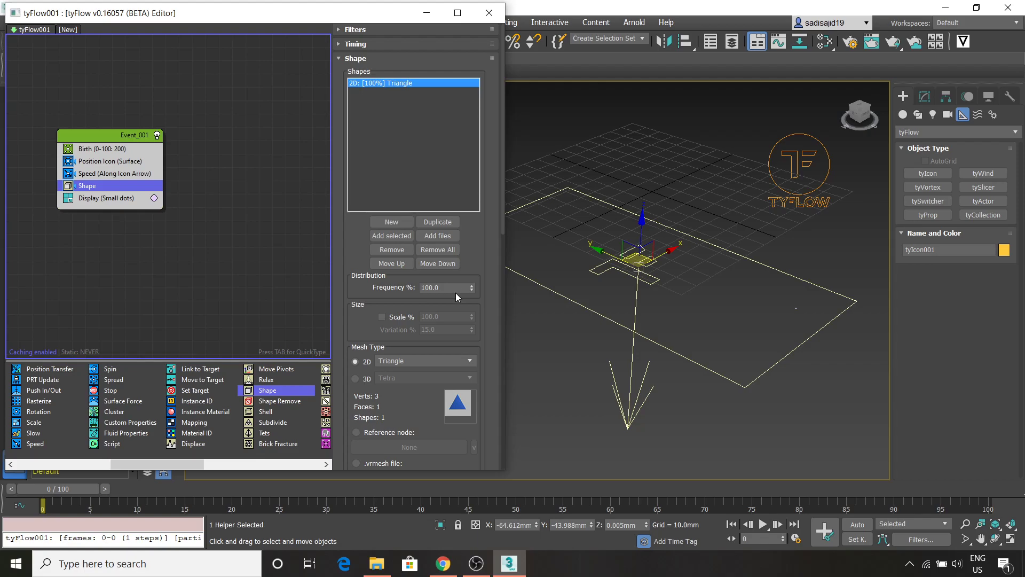
pyautogui.click(382, 317)
pyautogui.press('Tab')
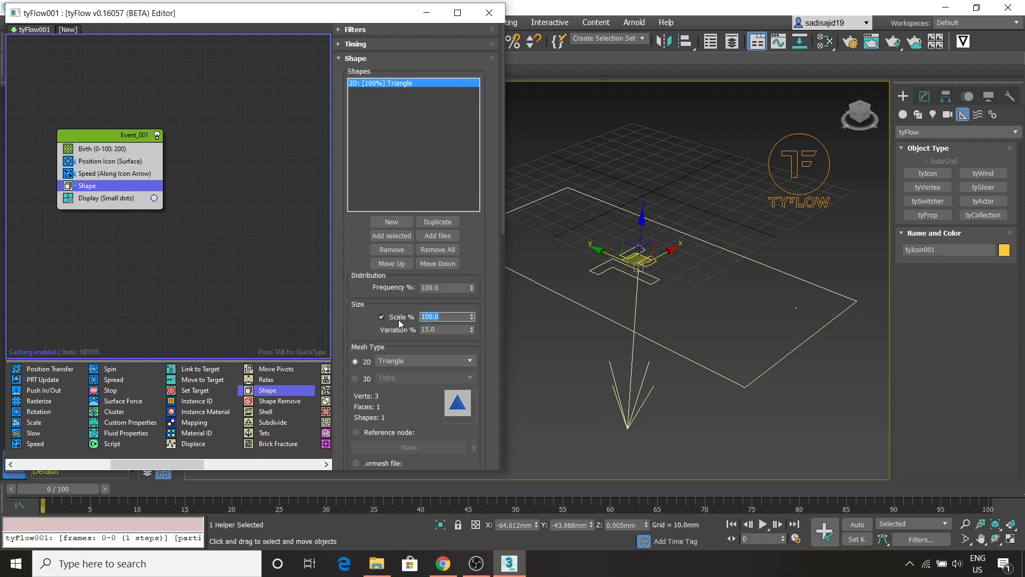
pyautogui.write('300')
# - Change the Shape operator's mesh type to the 3D Cube
pyautogui.click(355, 379)
pyautogui.click(435, 378)
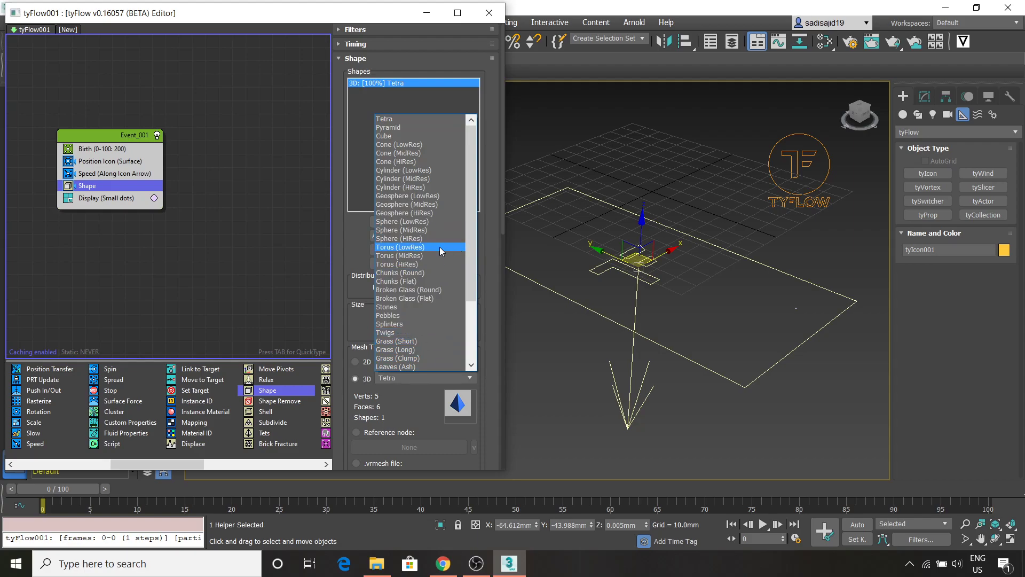
pyautogui.moveTo(467, 203); pyautogui.dragTo(466, 280)
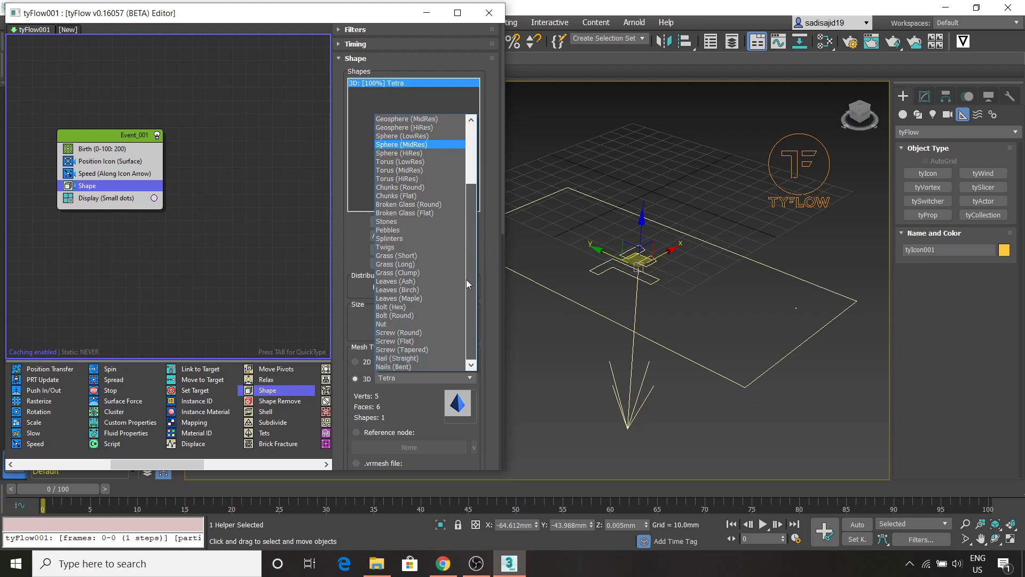
pyautogui.moveTo(467, 280); pyautogui.dragTo(461, 223)
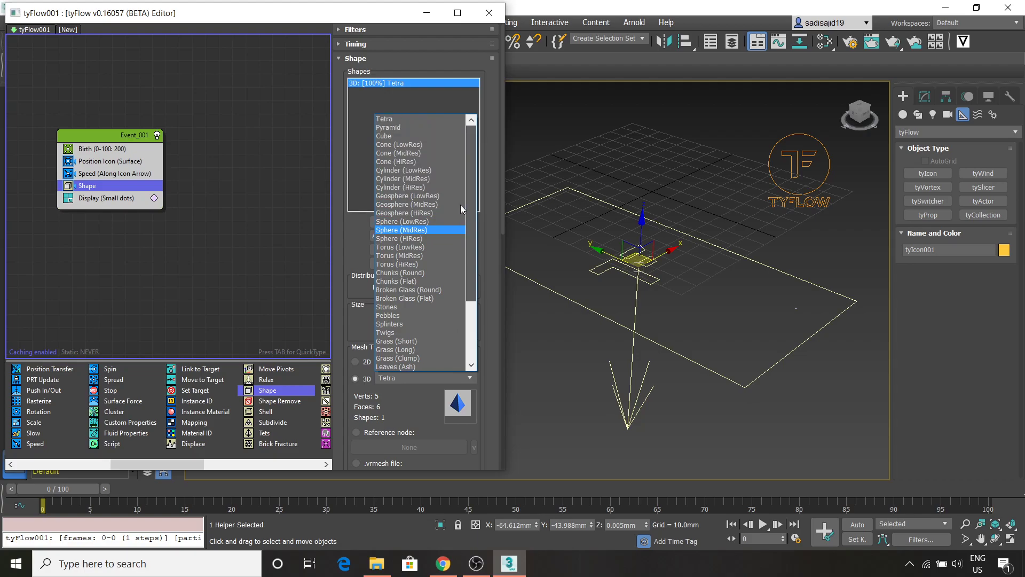
pyautogui.scroll(1, 460, 194)
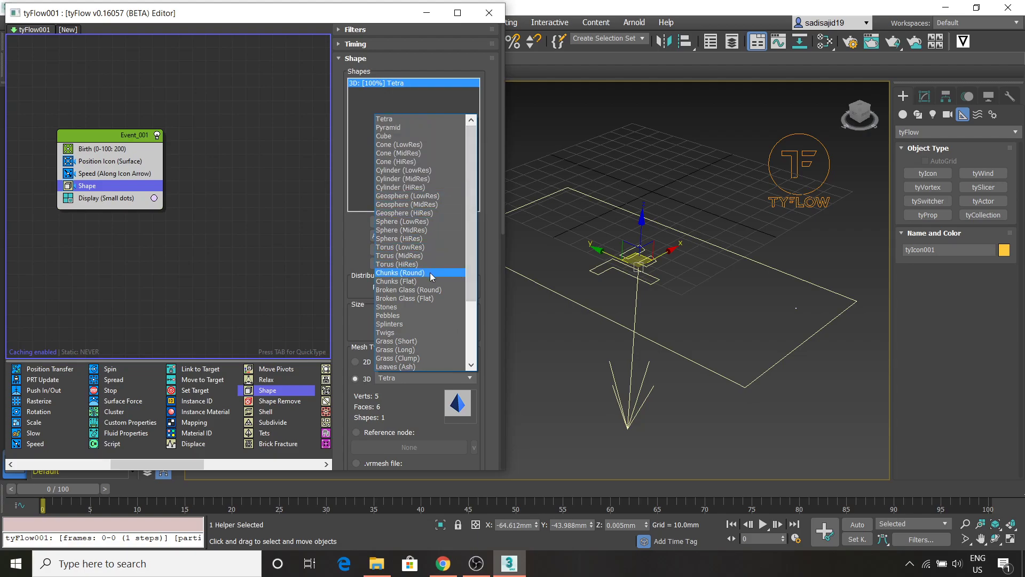
pyautogui.click(418, 145)
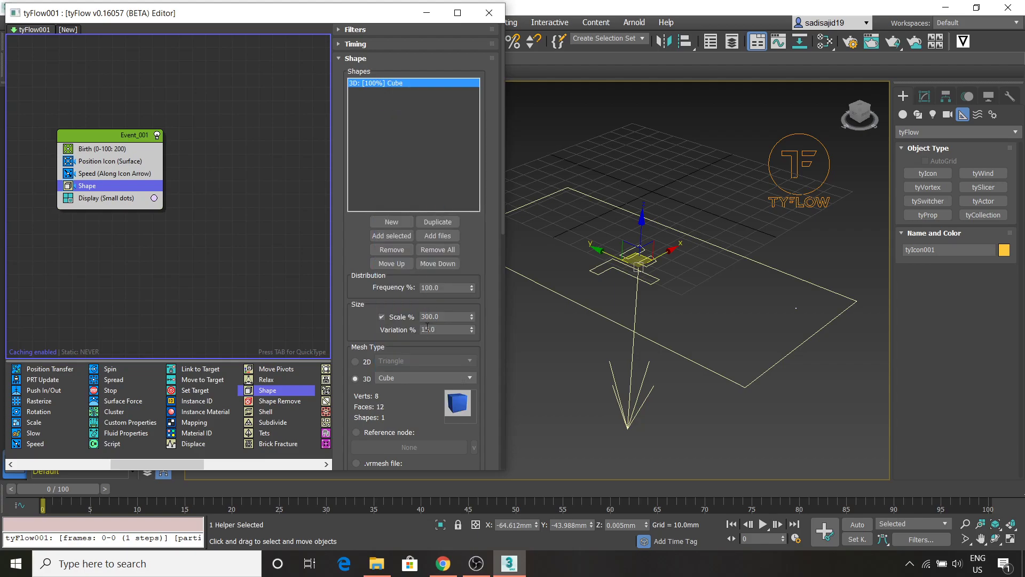
# - Set the Display operator's type to Geometry and scrub the timeline to preview the cubes
pyautogui.click(102, 200)
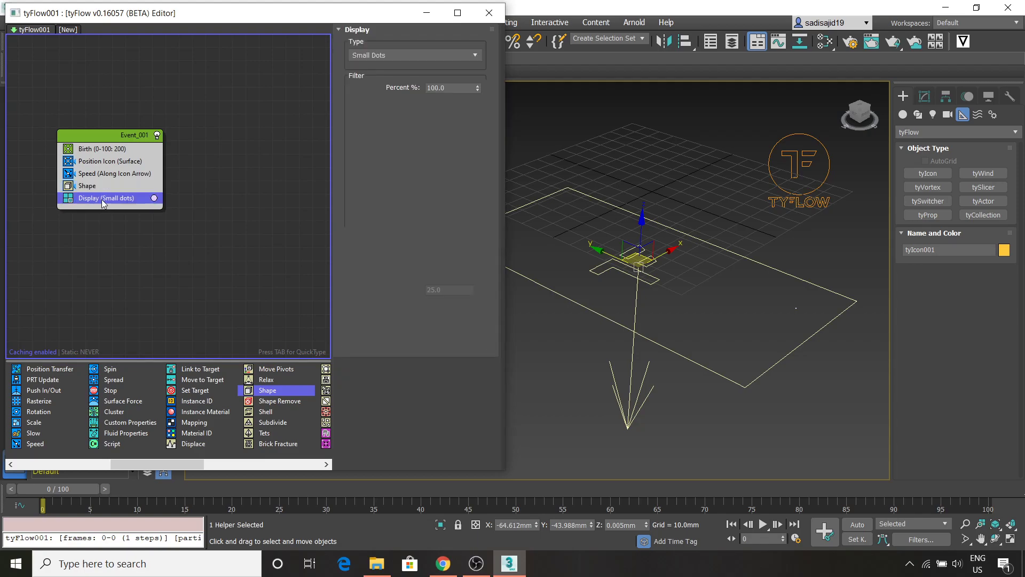
pyautogui.click(433, 57)
pyautogui.click(390, 114)
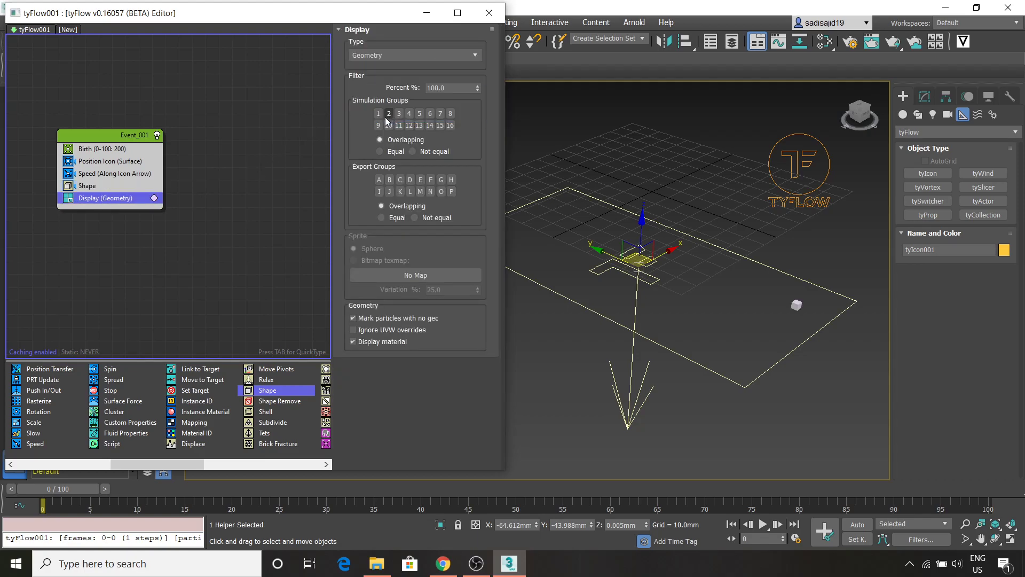
pyautogui.moveTo(90, 488); pyautogui.dragTo(86, 465)
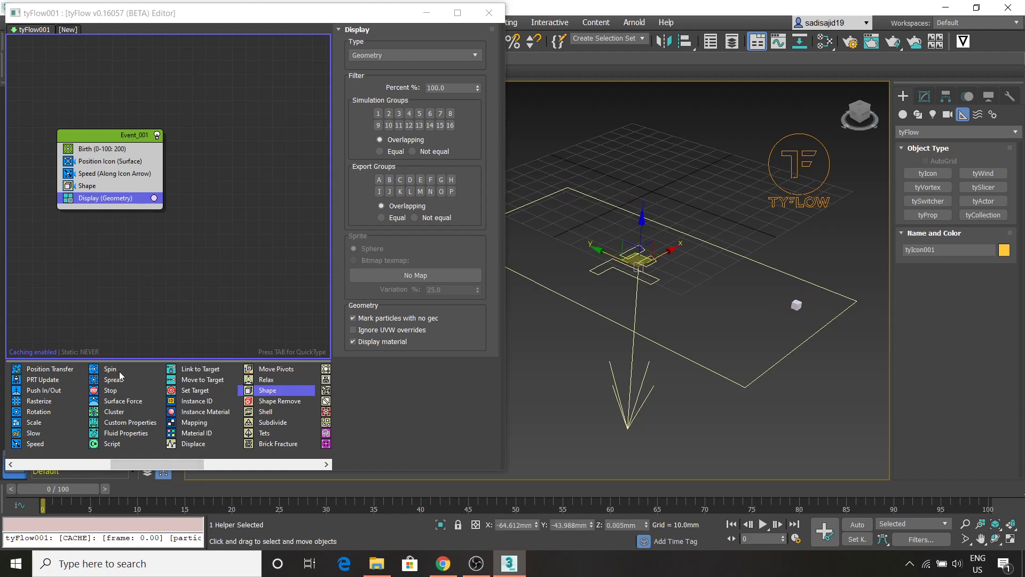
# - Set the Speed operator's magnitude to 15 mm and scrub the timeline to preview the cubes
pyautogui.click(107, 174)
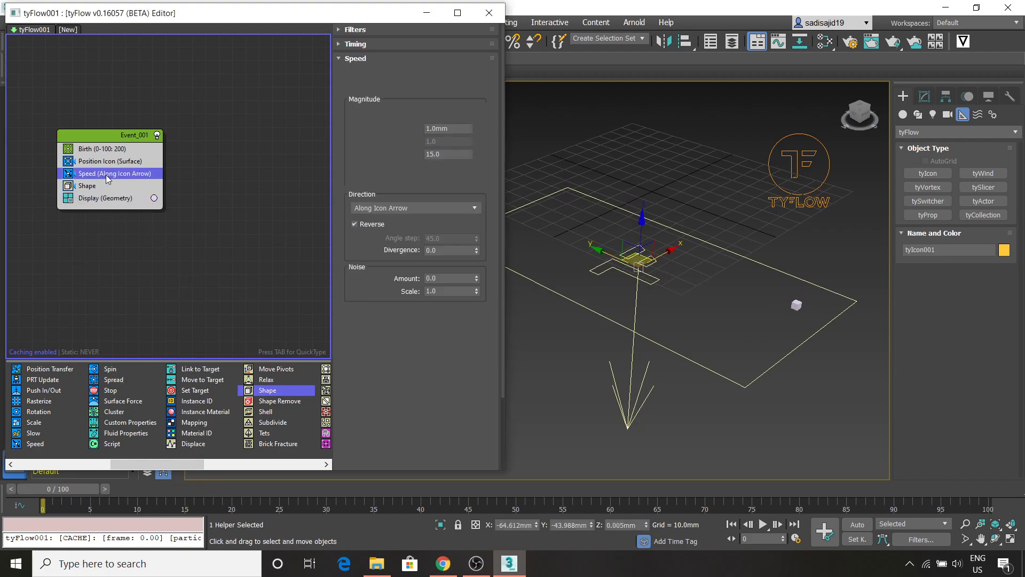
pyautogui.doubleClick(441, 129)
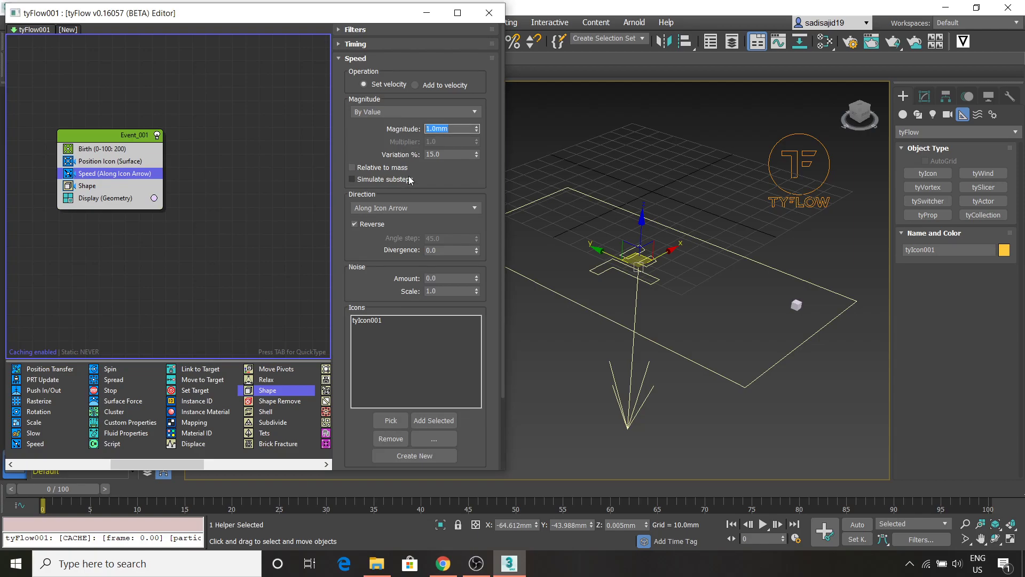
pyautogui.write('15')
pyautogui.moveTo(73, 485); pyautogui.dragTo(180, 476)
pyautogui.moveTo(208, 480); pyautogui.dragTo(75, 469)
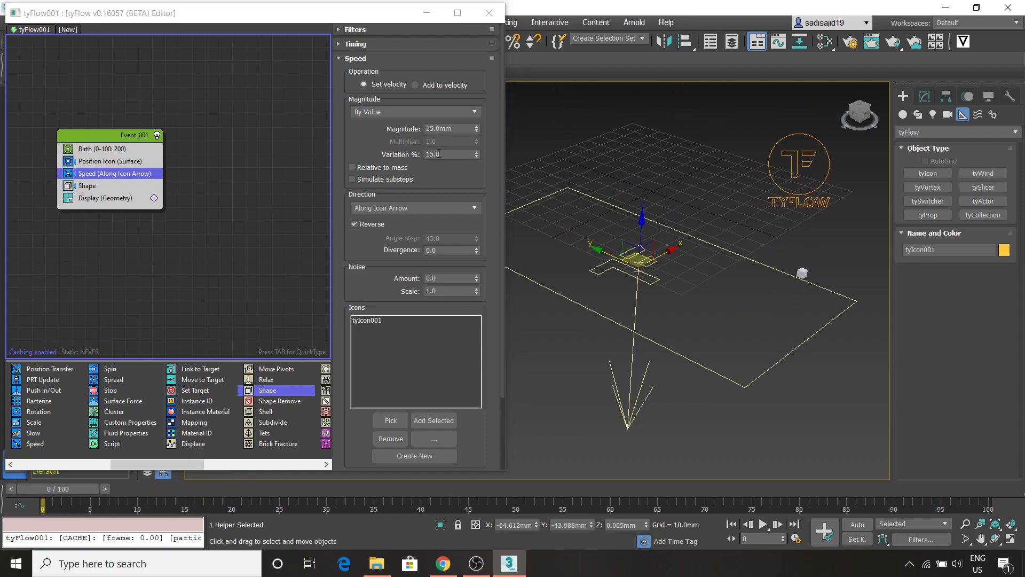
# - Set the Speed magnitude to 9 mm and the divergence to 10, scrubbing the timeline to preview each change
pyautogui.click(457, 130)
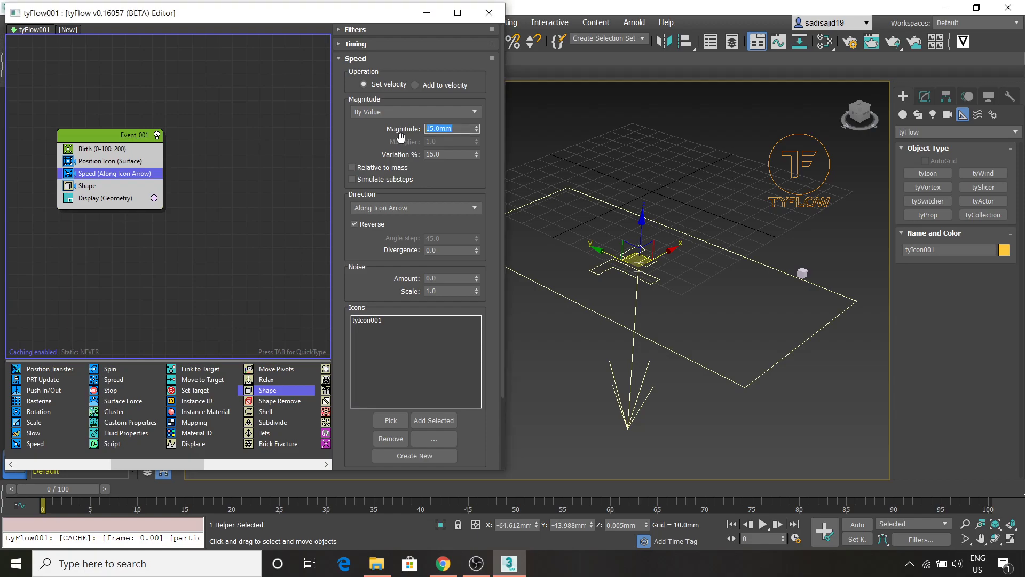
pyautogui.write('9')
pyautogui.moveTo(88, 488); pyautogui.dragTo(60, 471)
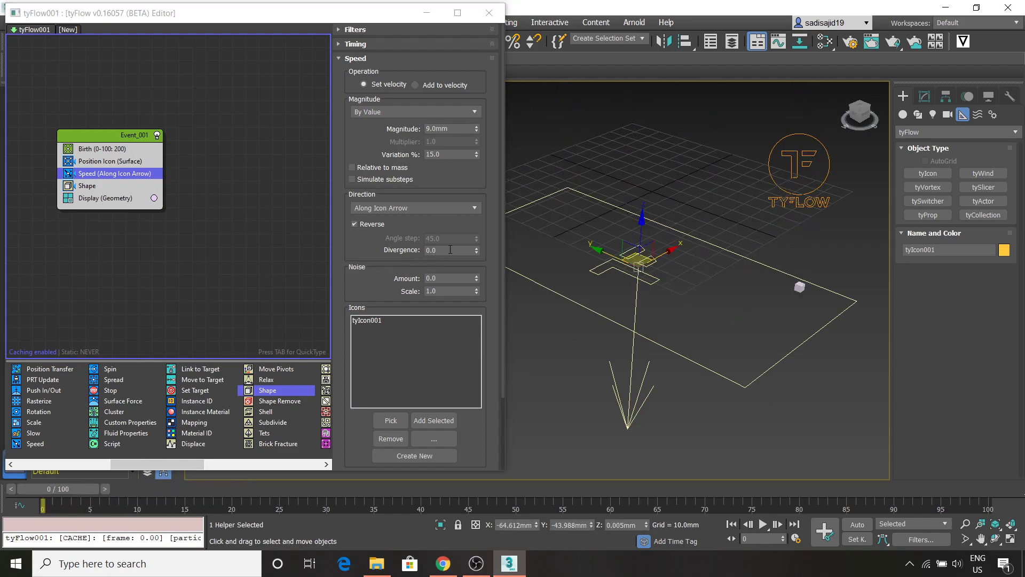
pyautogui.click(449, 250)
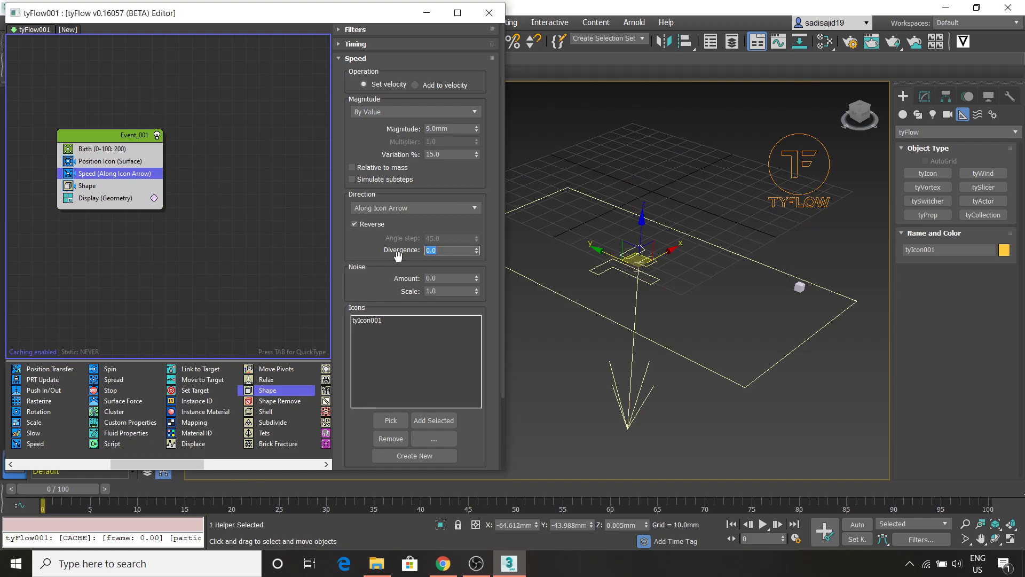
pyautogui.write('10')
pyautogui.moveTo(85, 491); pyautogui.dragTo(64, 476)
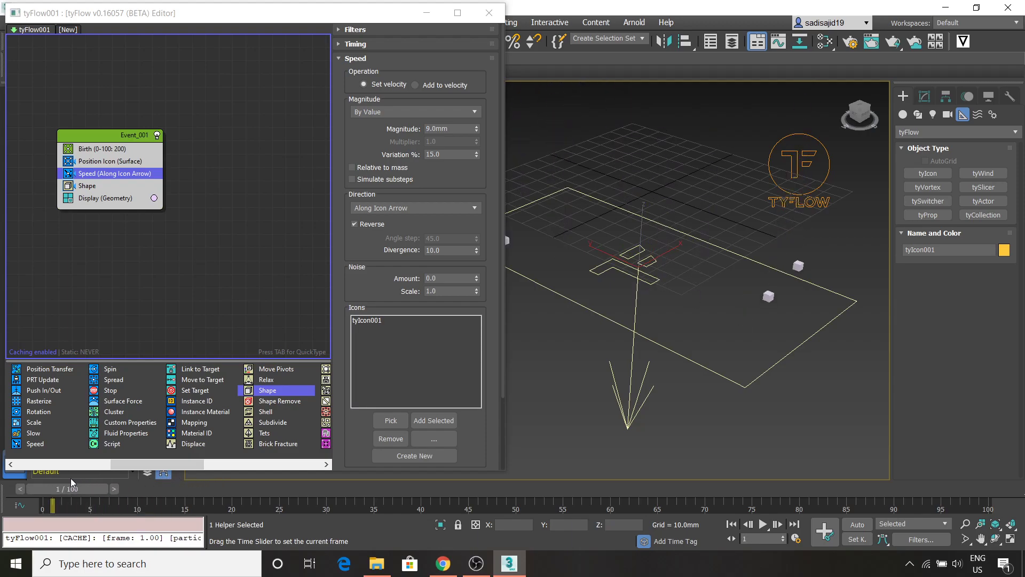
# - Switch the Birth operator to Per Frame emission with 5 particles per frame and preview the emission on the timeline
pyautogui.click(112, 150)
pyautogui.click(381, 96)
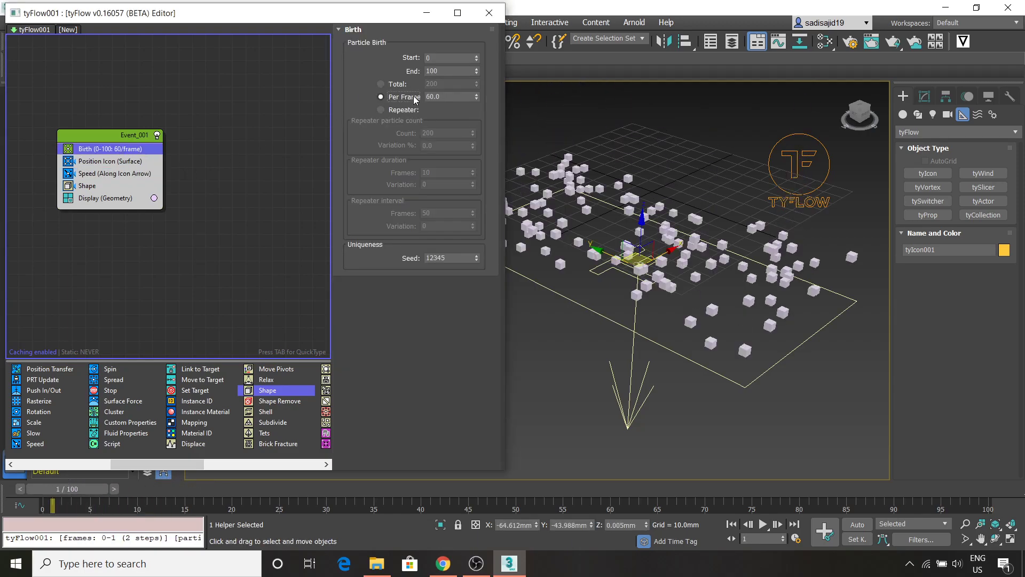
pyautogui.click(432, 96)
pyautogui.doubleClick(431, 96)
pyautogui.press('Return')
pyautogui.press('1')
pyautogui.doubleClick(445, 96)
pyautogui.write('5')
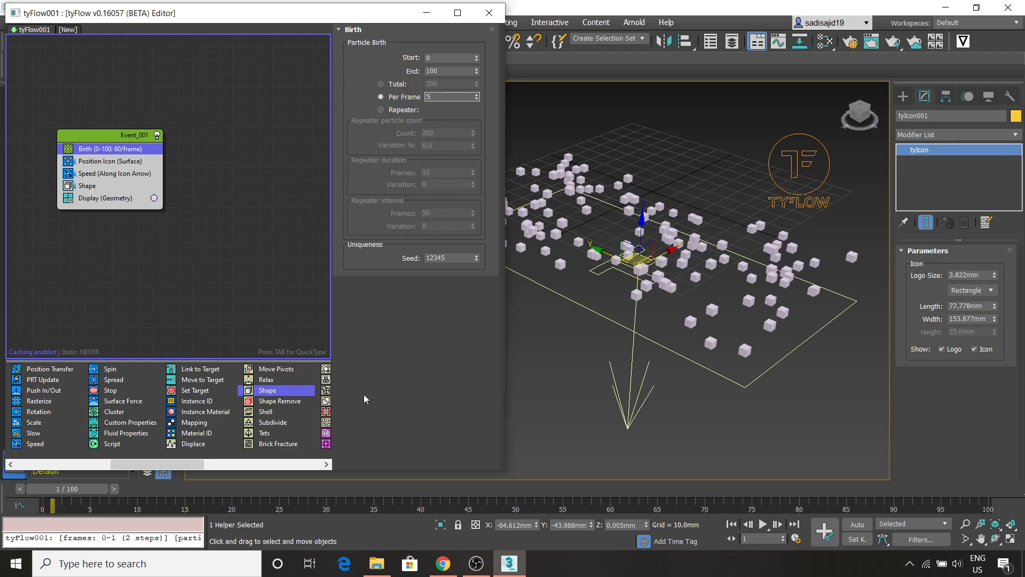
pyautogui.moveTo(73, 490)
pyautogui.mouseDown()
pyautogui.moveTo(249, 479)
pyautogui.moveTo(63, 478)
pyautogui.mouseUp()
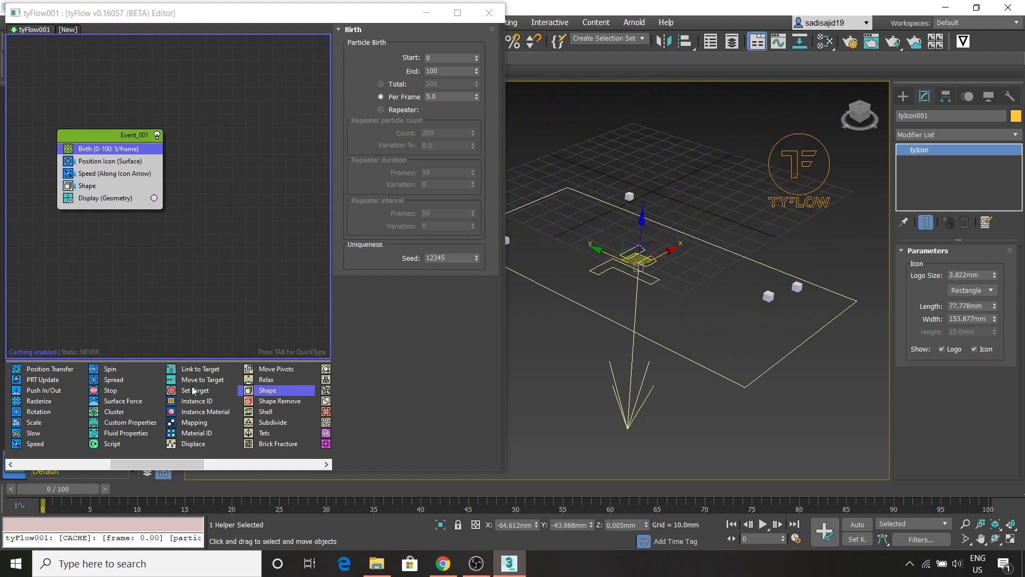
pyautogui.press('F12')
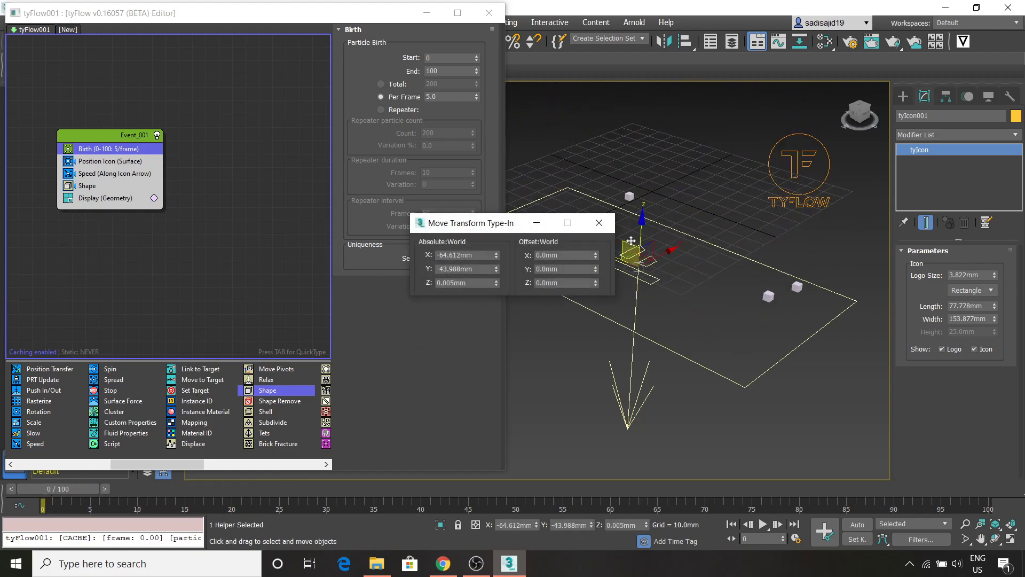
pyautogui.click(598, 223)
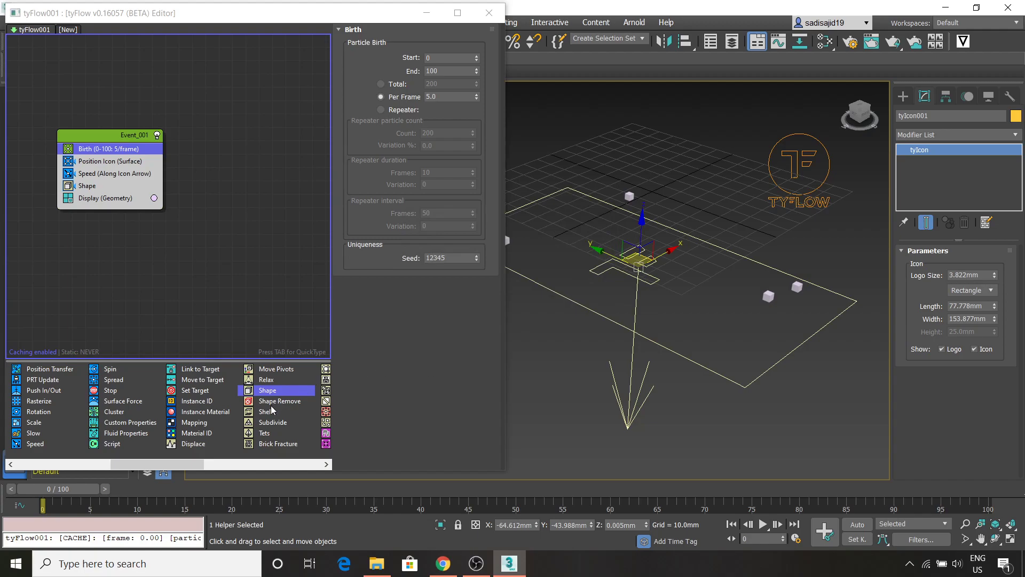
# - Add a PhysX Shape operator to the event between Shape and Display
pyautogui.scroll(-3, 272, 410)
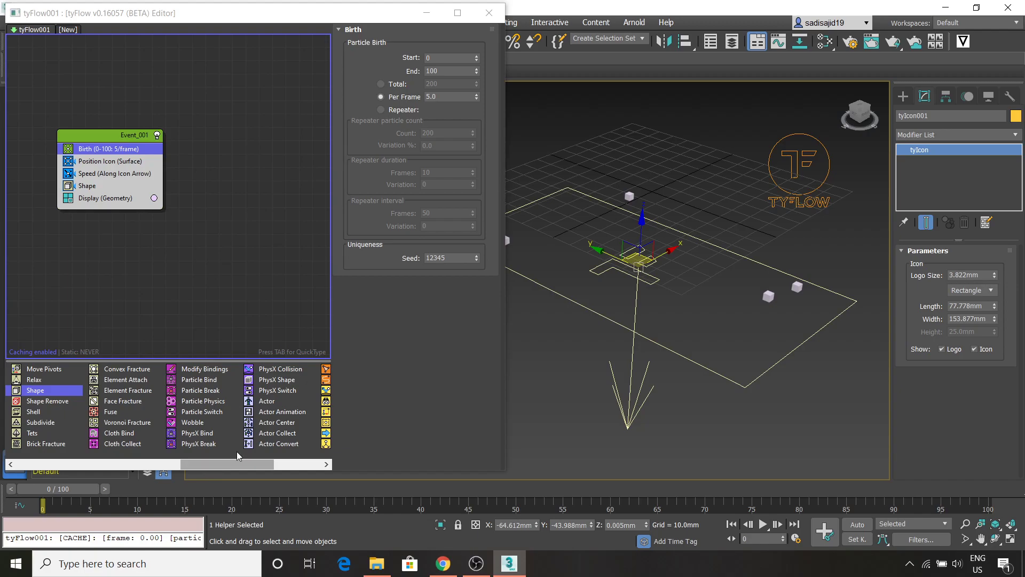
pyautogui.click(288, 381)
pyautogui.moveTo(287, 381); pyautogui.dragTo(111, 197)
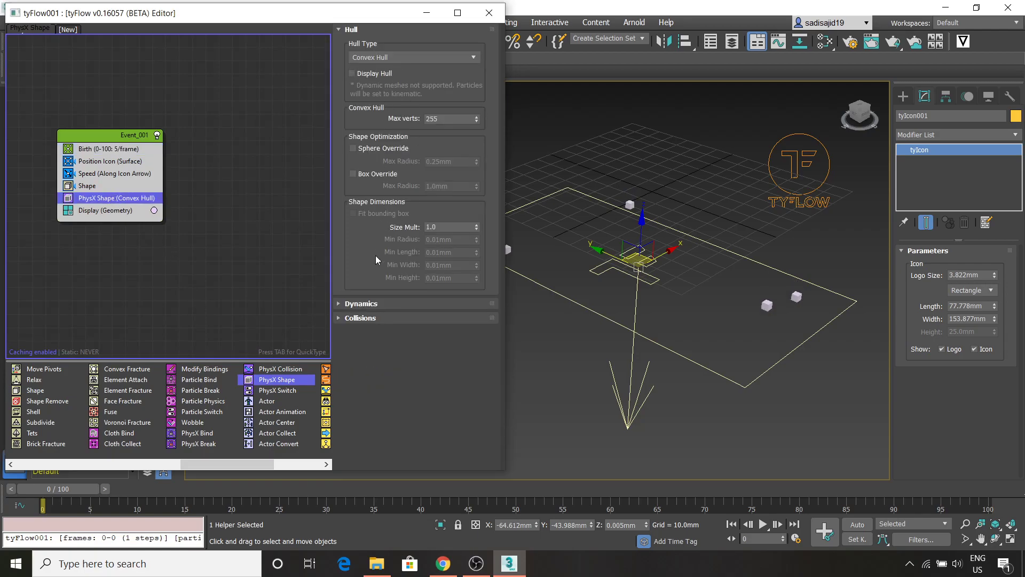
# - Set the PhysX Shape's restitution to 1.0 in its Dynamics settings and scrub the timeline to preview the bounce
pyautogui.click(374, 304)
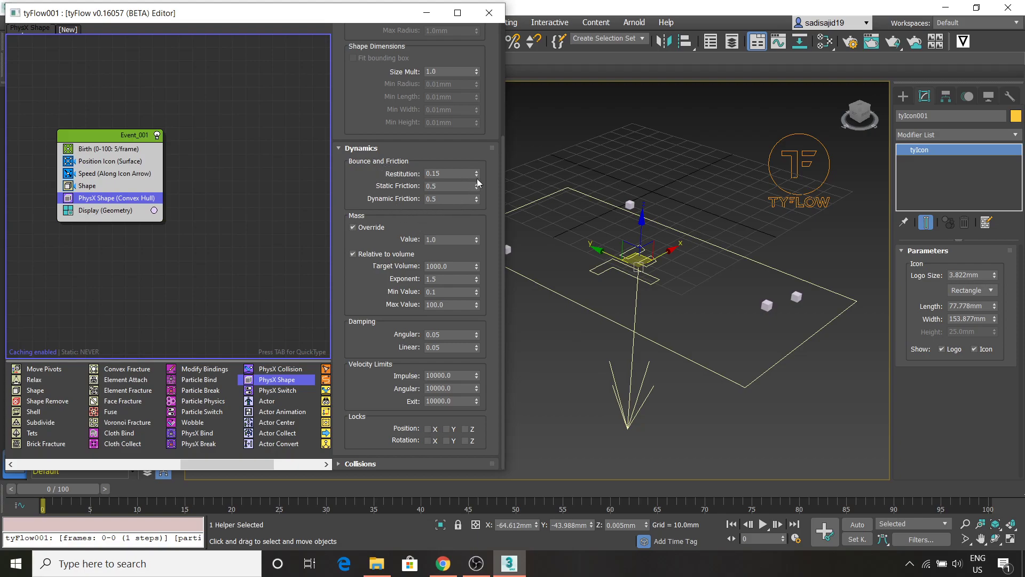
pyautogui.moveTo(445, 174); pyautogui.dragTo(430, 173)
pyautogui.write('5')
pyautogui.moveTo(73, 490)
pyautogui.mouseDown()
pyautogui.moveTo(388, 479)
pyautogui.moveTo(181, 483)
pyautogui.moveTo(68, 471)
pyautogui.mouseUp()
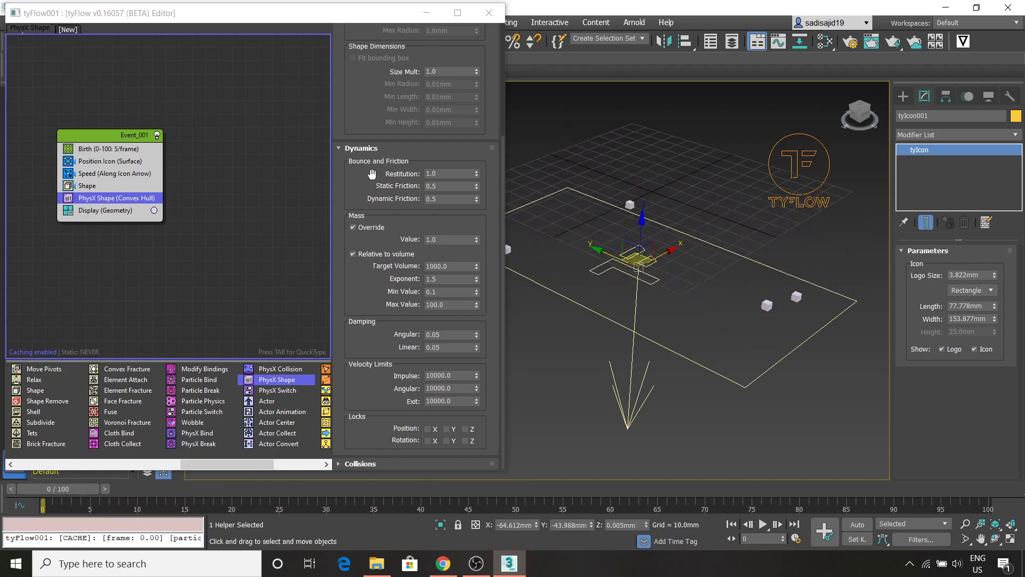
# - Try a PhysX Shape restitution of 10 and check the cubes' motion on the timeline
pyautogui.click(433, 174)
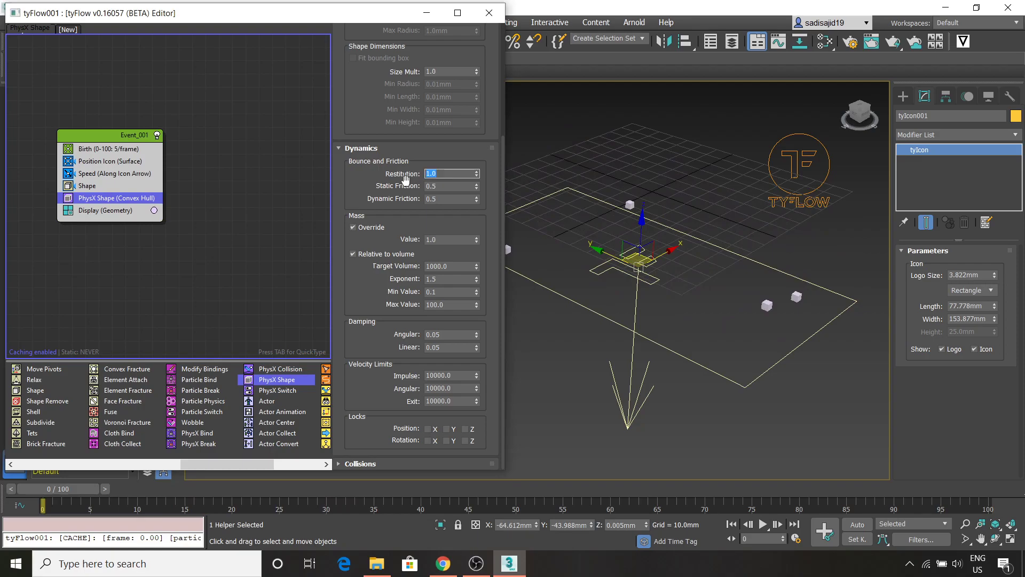
pyautogui.write('10')
pyautogui.moveTo(66, 488)
pyautogui.mouseDown()
pyautogui.moveTo(521, 491)
pyautogui.moveTo(68, 488)
pyautogui.moveTo(265, 469)
pyautogui.moveTo(63, 502)
pyautogui.mouseUp()
pyautogui.press('w')
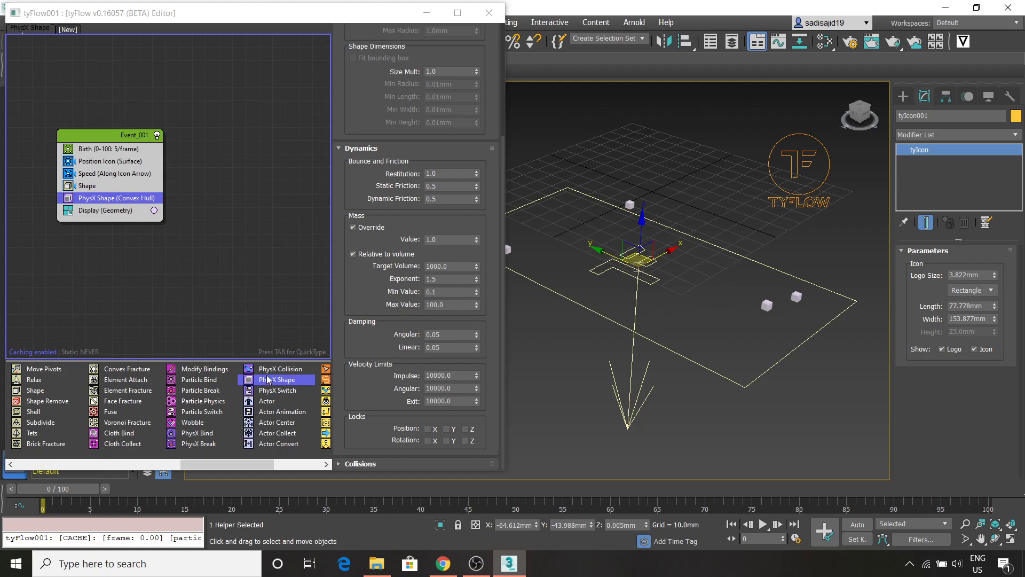
# - Add a Voronoi Fracture operator to the event between PhysX Shape and Display
pyautogui.moveTo(199, 470); pyautogui.dragTo(261, 462)
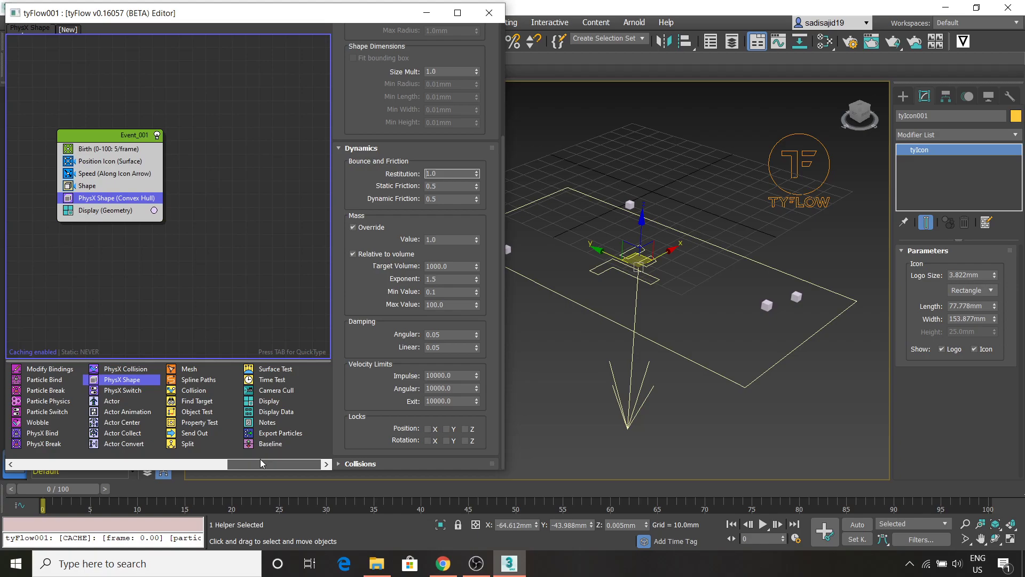
pyautogui.moveTo(262, 462); pyautogui.dragTo(235, 466)
pyautogui.moveTo(51, 422); pyautogui.dragTo(169, 252)
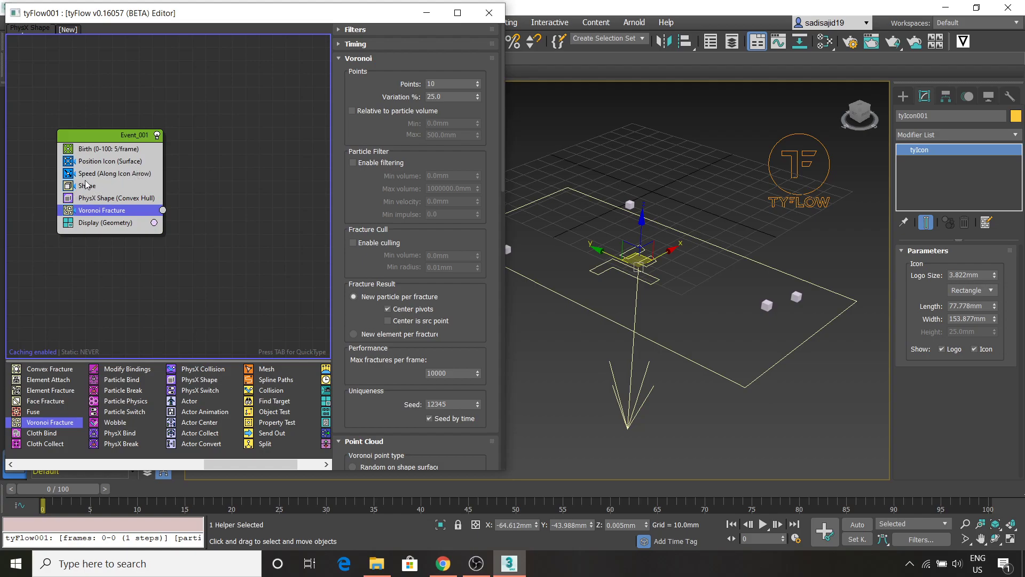
# - Narrow the tyFlow editor window to reveal more of the viewport and scrub to frame 85 to preview the fractured cubes
pyautogui.click(117, 200)
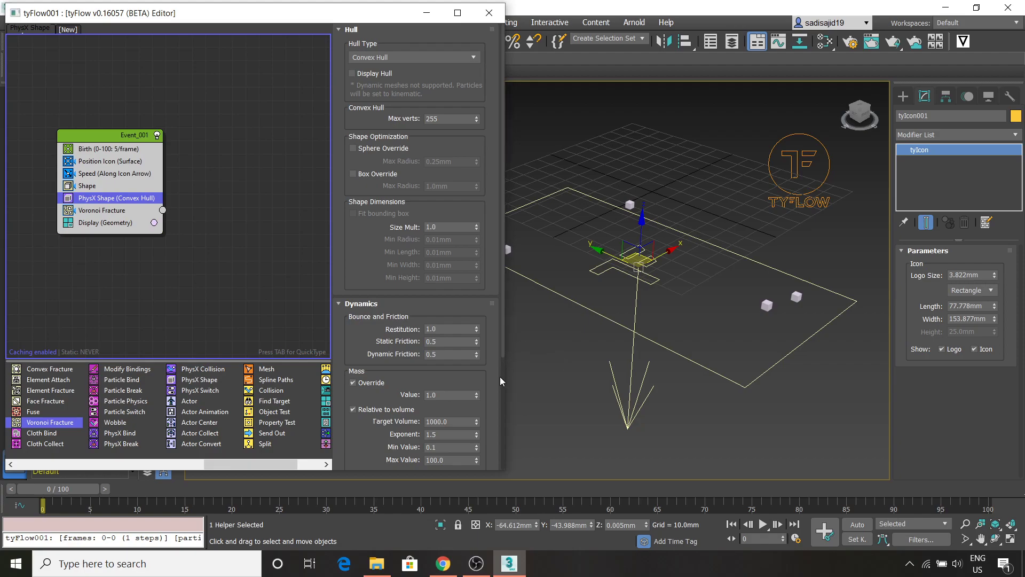
pyautogui.moveTo(506, 369); pyautogui.dragTo(420, 365)
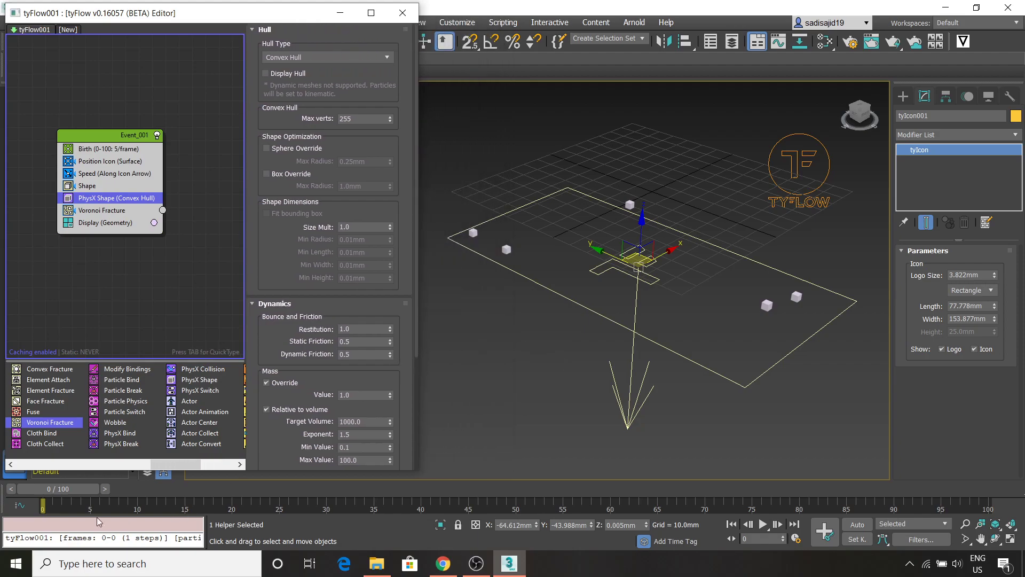
pyautogui.moveTo(78, 488); pyautogui.dragTo(911, 482)
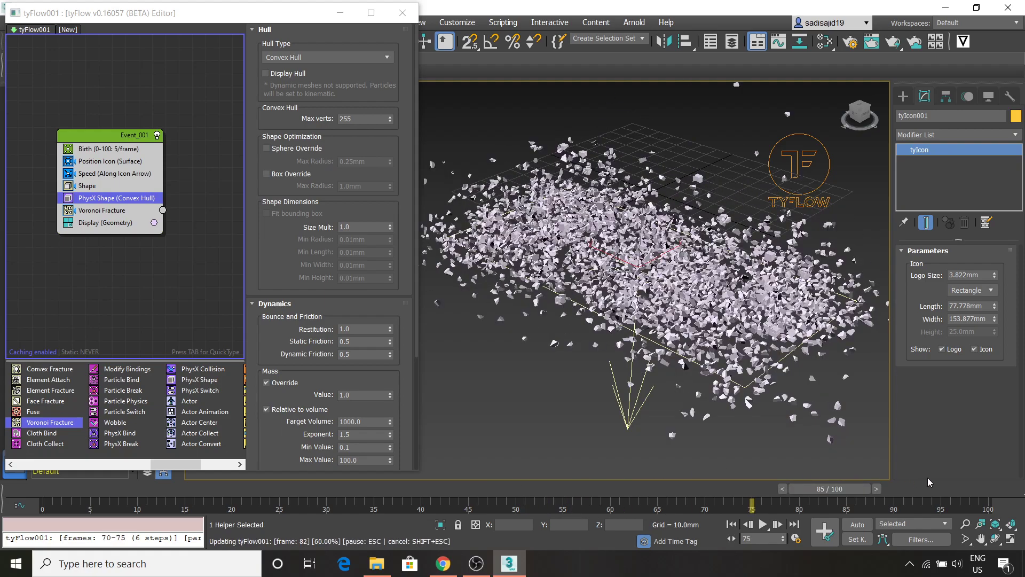